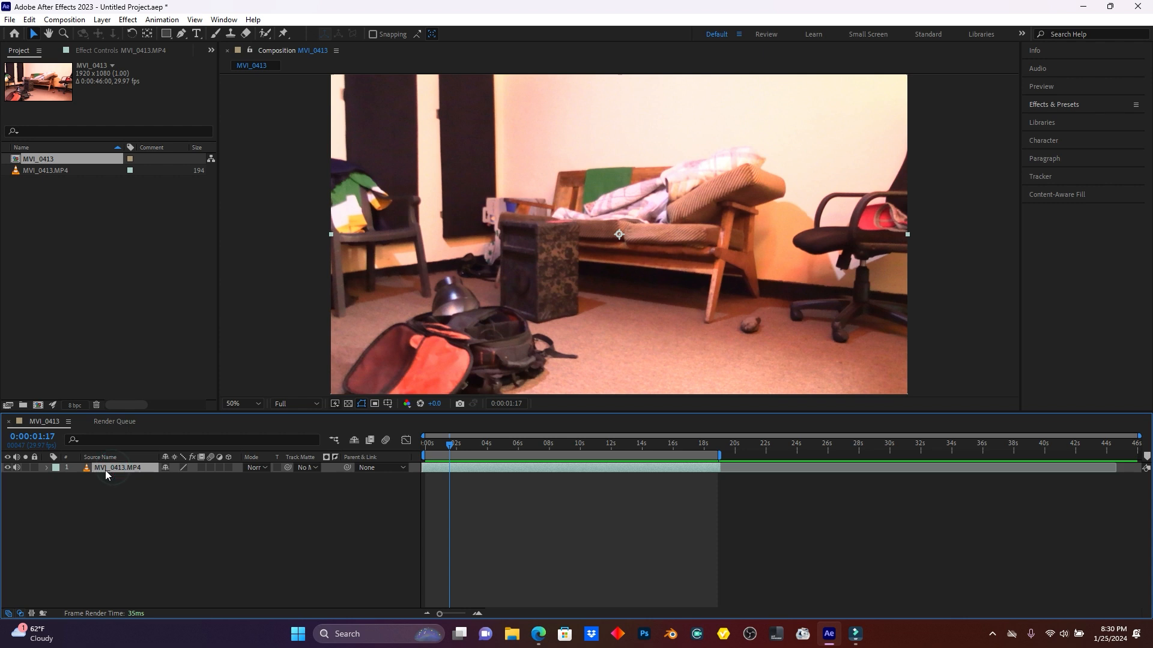
Run the 3D camera tracking analysis on the MVI_0413.MP4 layer
{"action": "left_click", "coordinate": [1046, 177]}
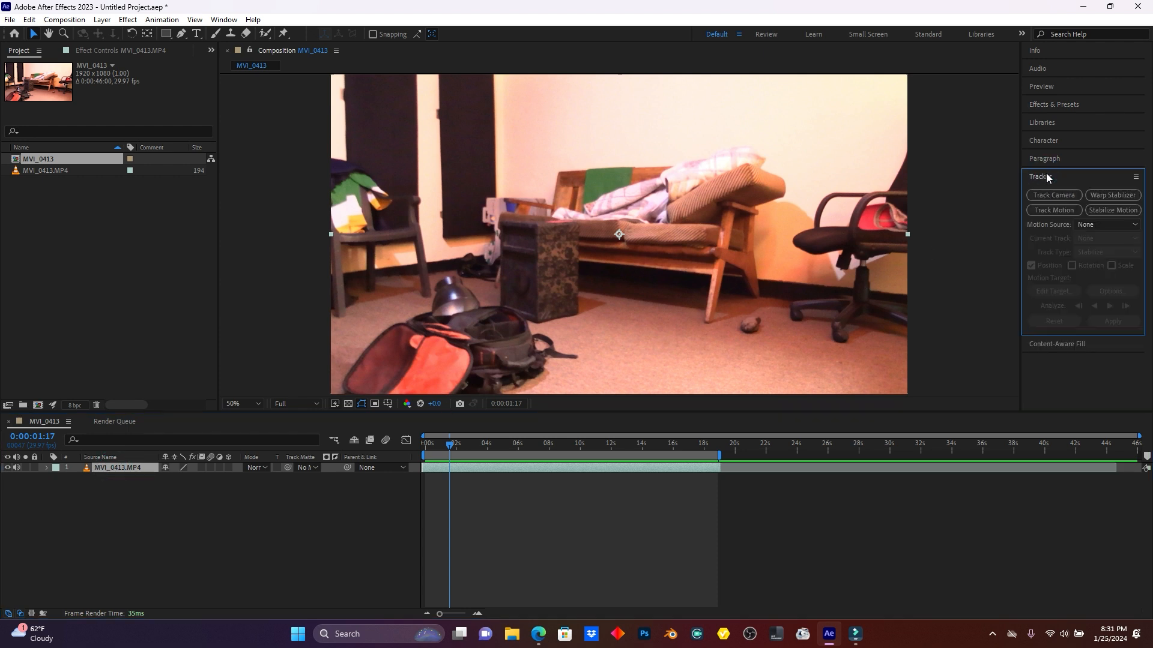
{"action": "left_click", "coordinate": [223, 20]}
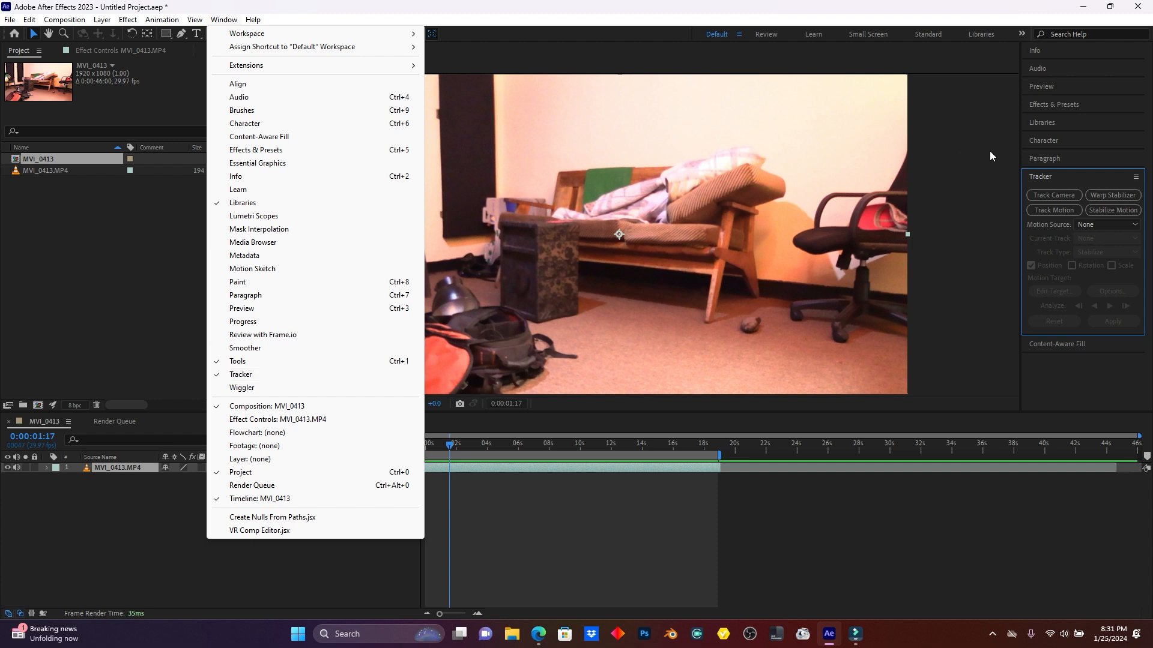
{"action": "left_click", "coordinate": [1037, 174]}
{"action": "left_click", "coordinate": [1042, 175]}
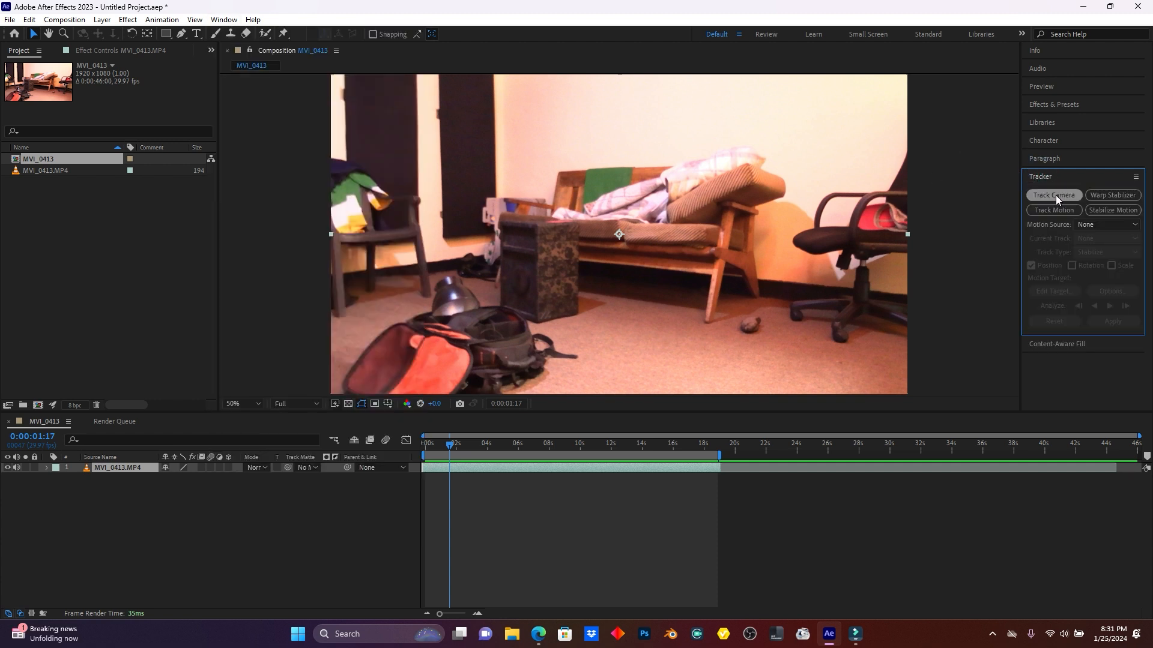
{"action": "left_click", "coordinate": [1054, 195]}
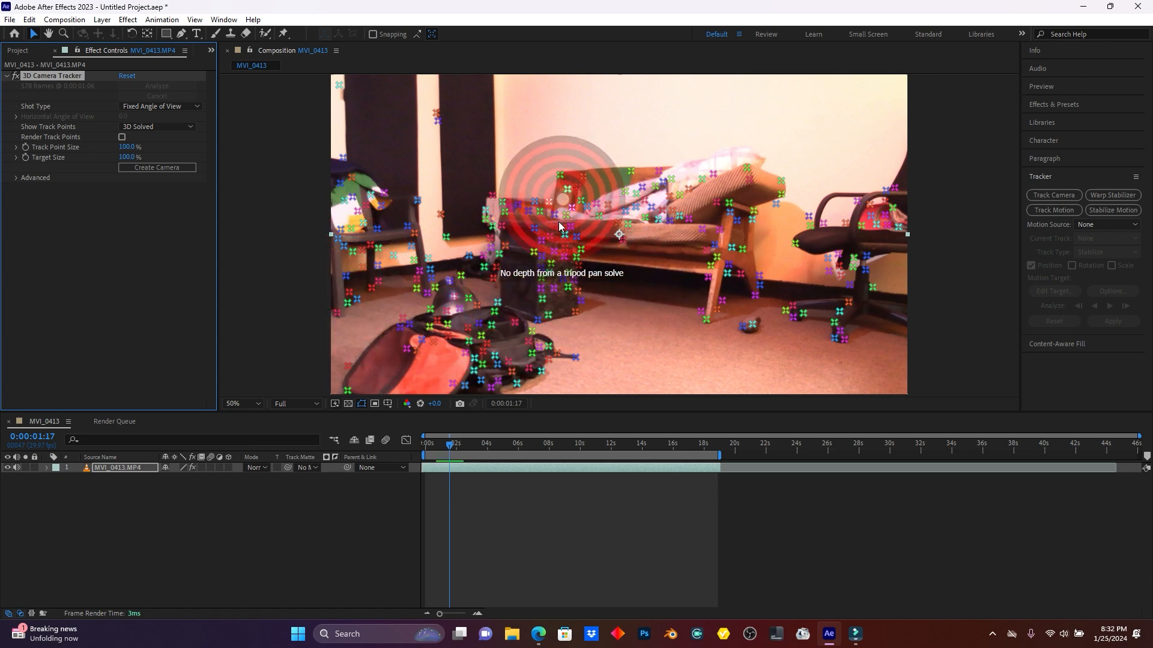
Set the 3D Camera Tracker's track point size to 109%
{"action": "mouse_move", "coordinate": [450, 444]}
{"action": "left_mouse_down"}
{"action": "mouse_move", "coordinate": [574, 455]}
{"action": "mouse_move", "coordinate": [699, 446]}
{"action": "mouse_move", "coordinate": [459, 443]}
{"action": "left_mouse_up"}
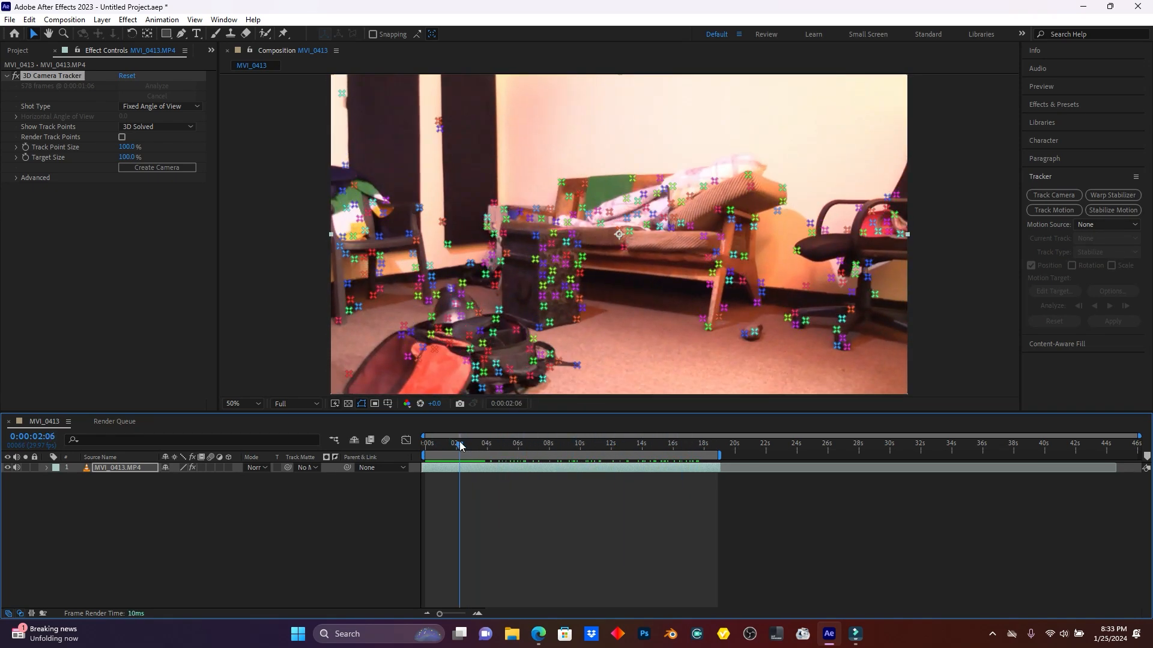
{"action": "left_click", "coordinate": [124, 146]}
{"action": "left_click_drag", "start_coordinate": [124, 145], "coordinate": [142, 161]}
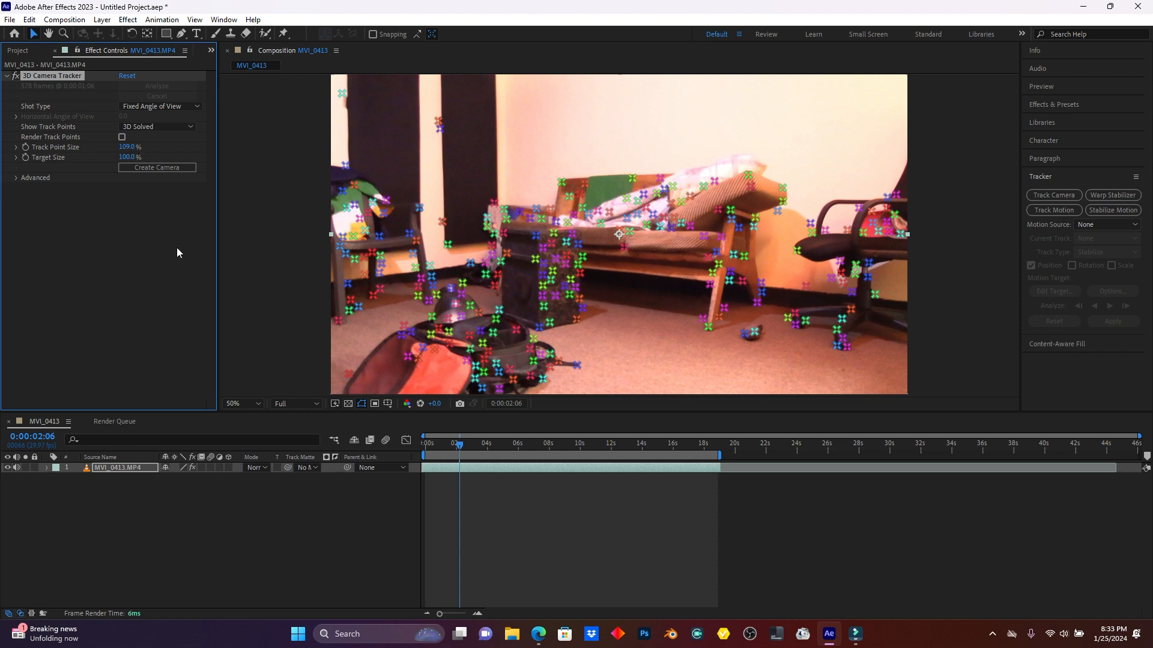
At 0:00:00:23, create a solid and camera from the track point on the small object lying on the floor
{"action": "left_click", "coordinate": [660, 326]}
{"action": "left_click", "coordinate": [460, 448]}
{"action": "left_click_drag", "start_coordinate": [460, 448], "coordinate": [427, 448]}
{"action": "left_click", "coordinate": [430, 447]}
{"action": "left_click_drag", "start_coordinate": [430, 448], "coordinate": [437, 447]}
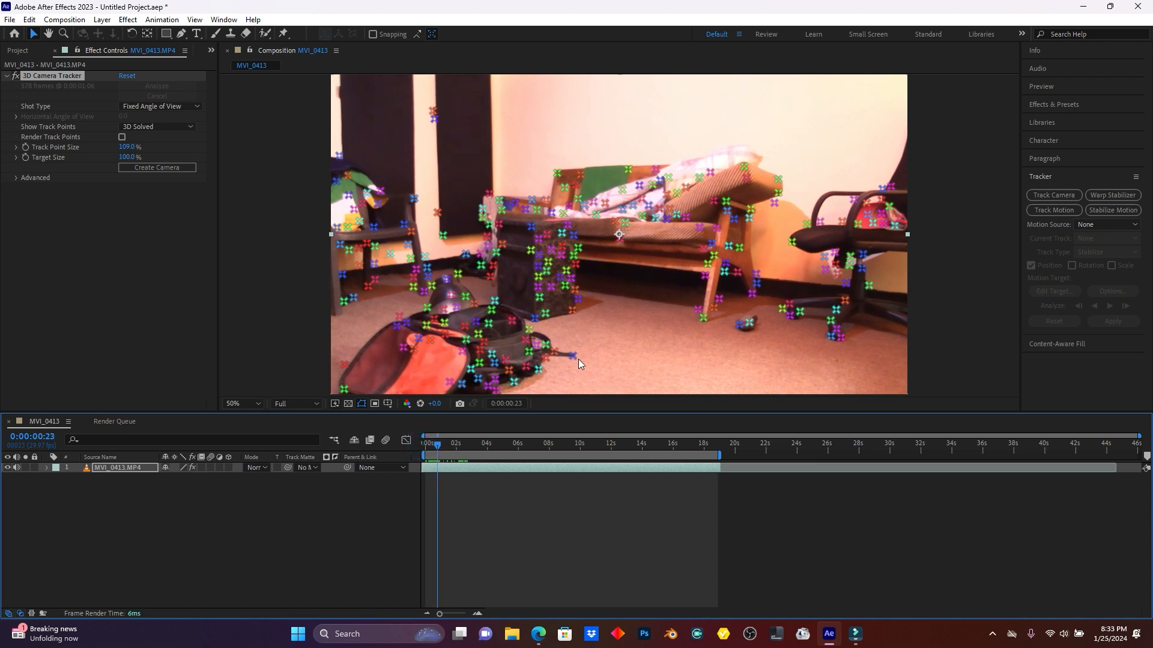
{"action": "left_click", "coordinate": [664, 331]}
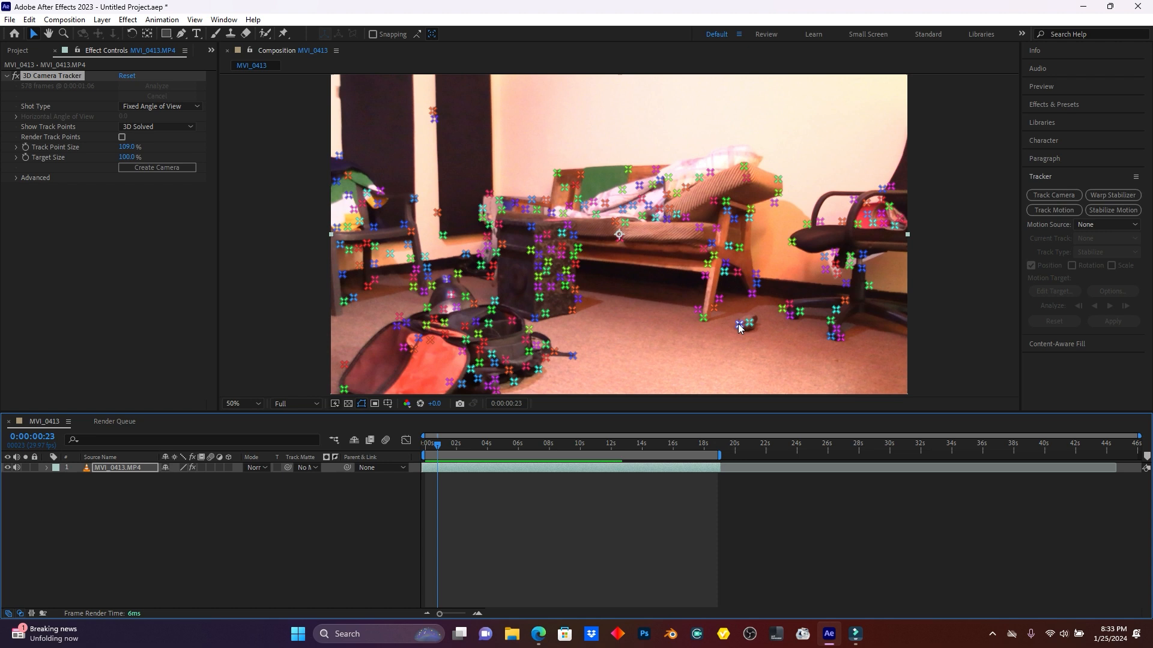
{"action": "right_click", "coordinate": [739, 328]}
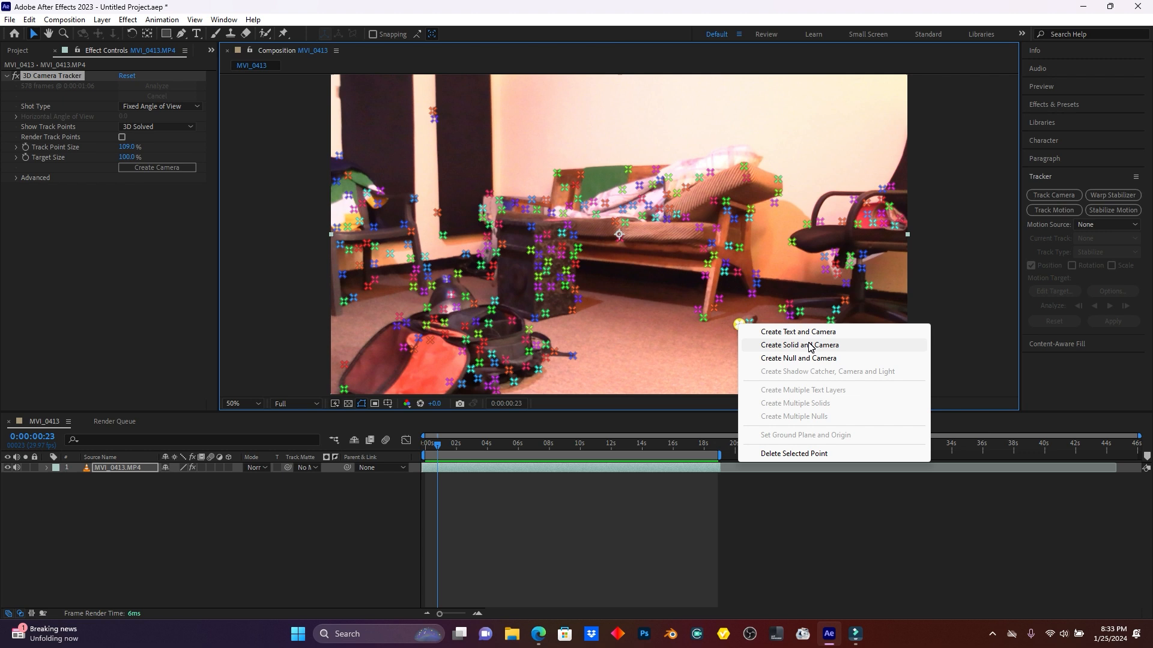
{"action": "left_click", "coordinate": [810, 347]}
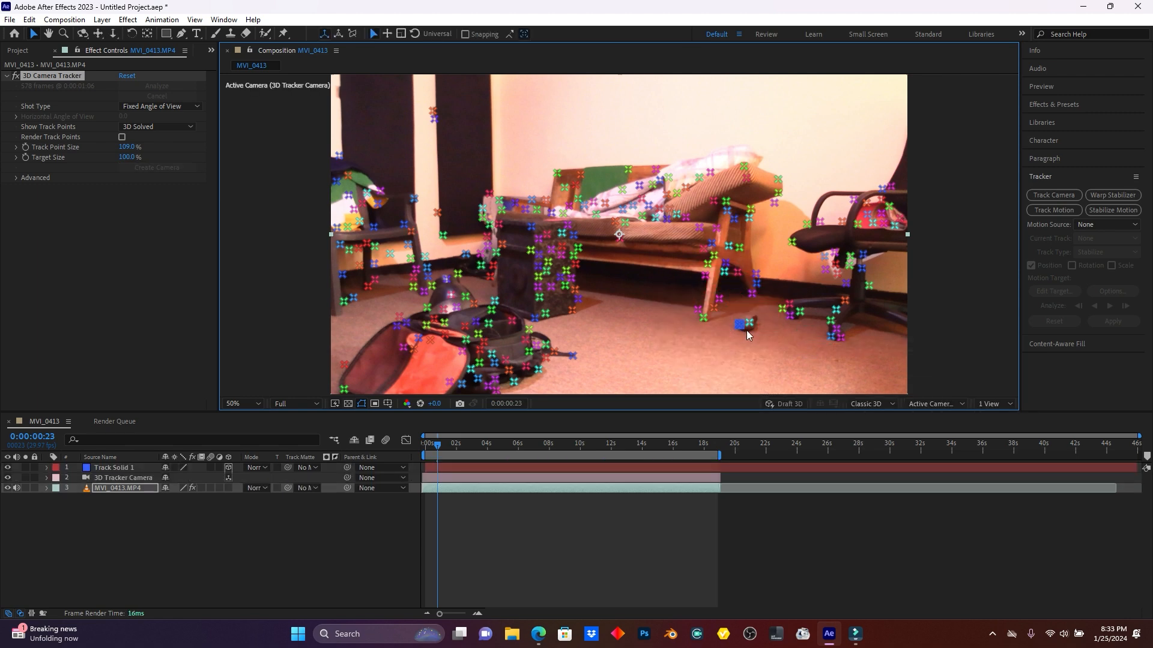
{"action": "scroll", "coordinate": [743, 330], "scroll_direction": "up", "scroll_amount": 1}
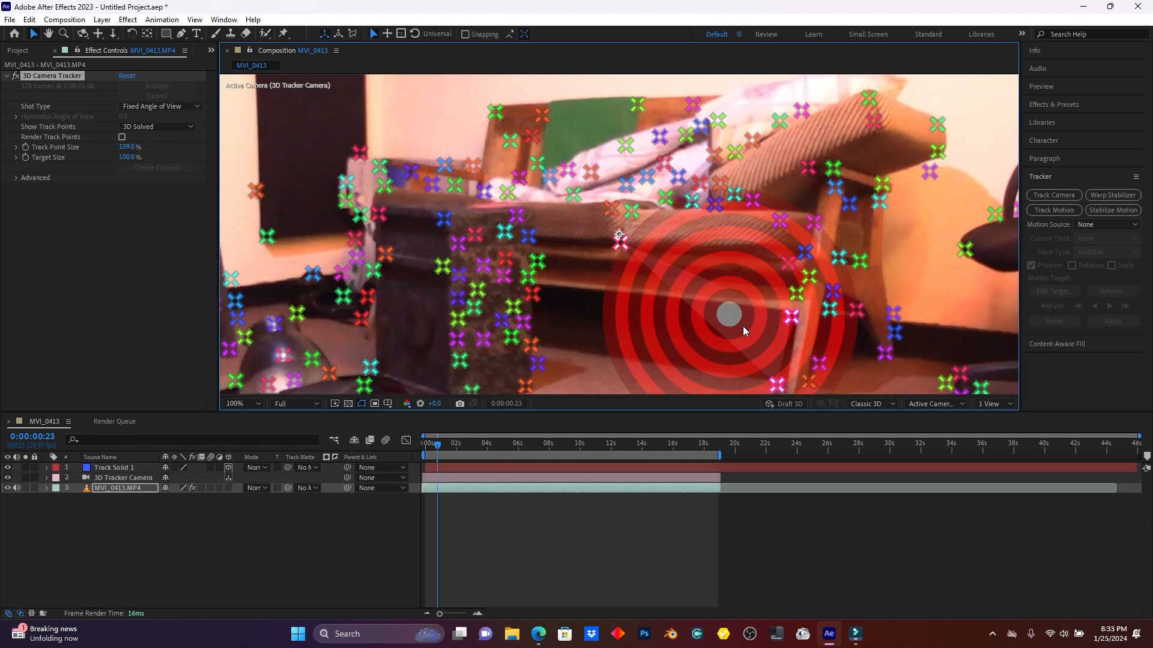
{"action": "scroll", "coordinate": [762, 335], "scroll_direction": "down", "scroll_amount": 1}
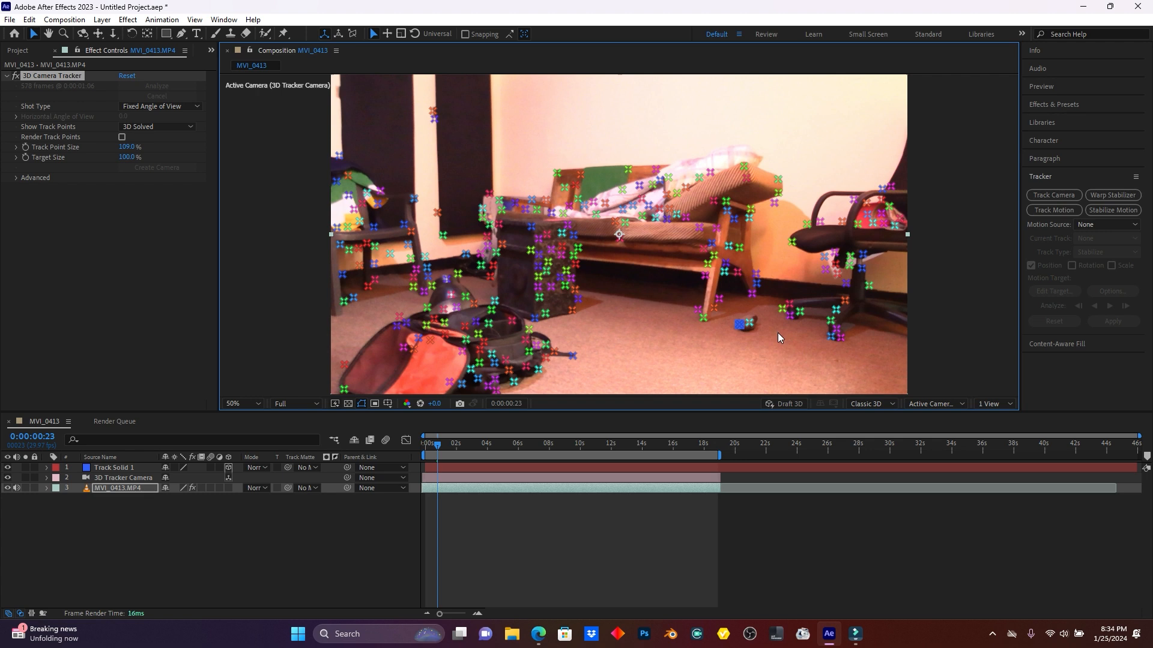
Import the Fire Flames (Free Stock Footage) HD 1080P clip from the FIRE TUTORIAL folder
{"action": "left_click", "coordinate": [24, 50]}
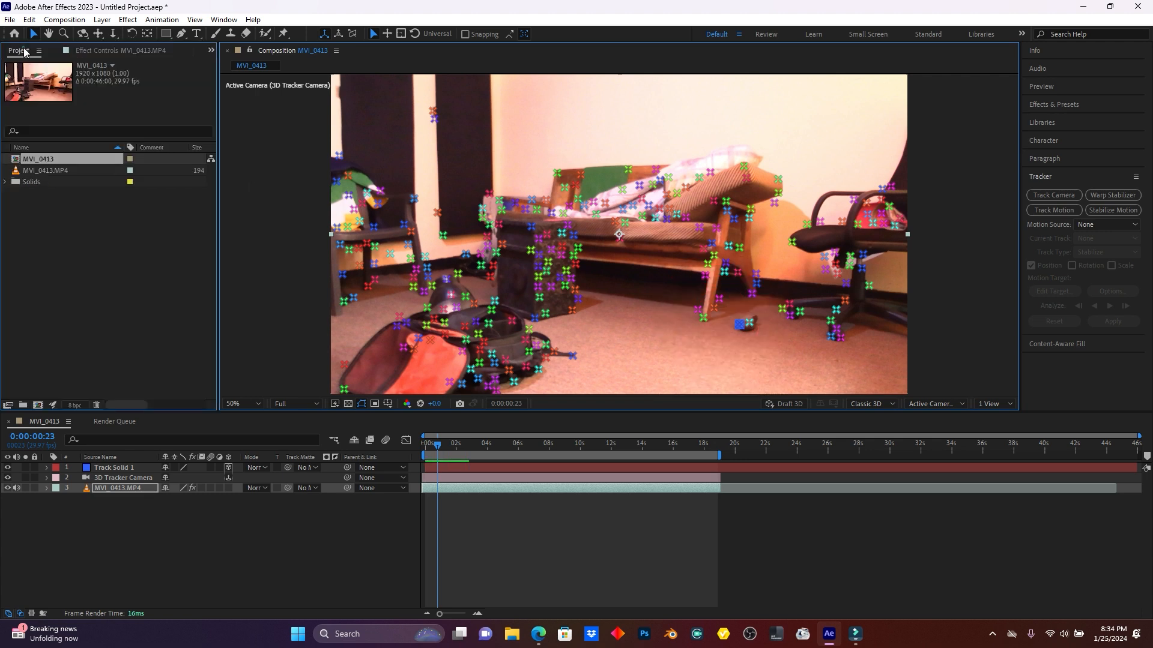
{"action": "double_click", "coordinate": [83, 238]}
{"action": "left_click", "coordinate": [179, 61]}
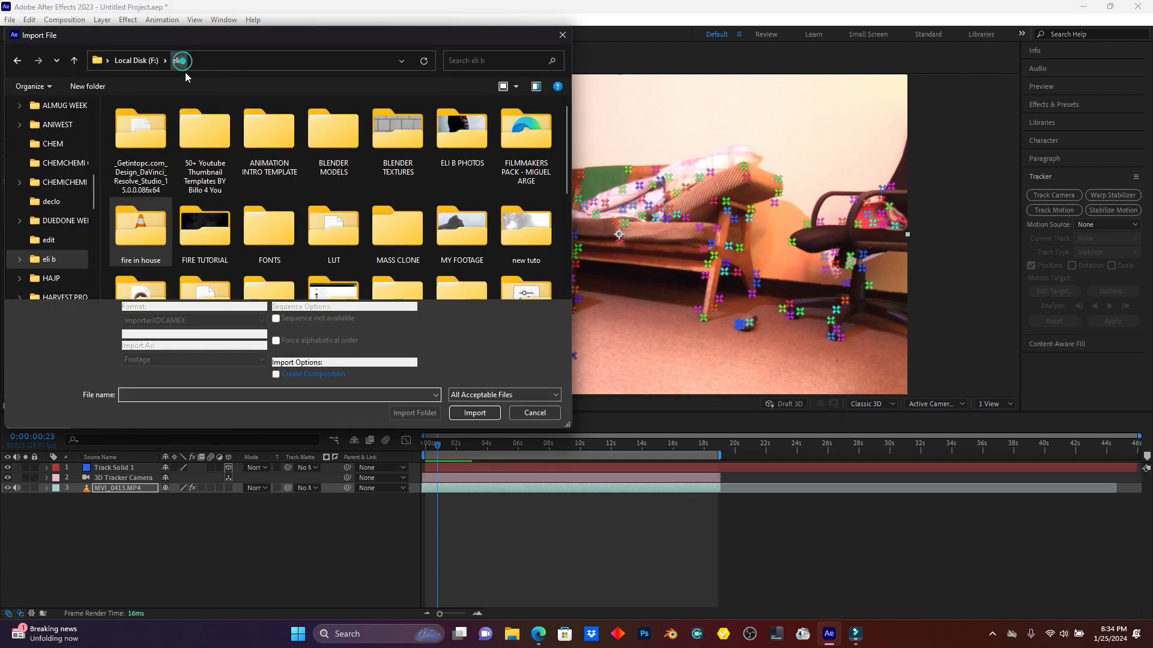
{"action": "left_click", "coordinate": [211, 231]}
{"action": "double_click", "coordinate": [211, 232]}
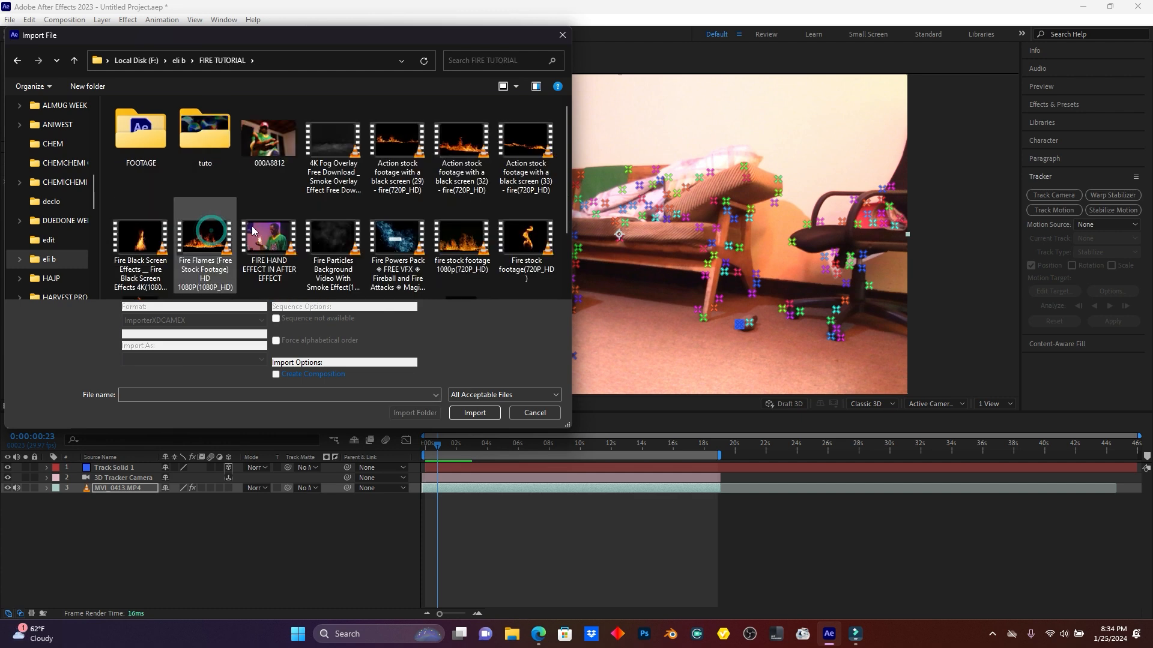
{"action": "scroll", "coordinate": [444, 195], "scroll_direction": "down", "scroll_amount": 1}
{"action": "double_click", "coordinate": [204, 153]}
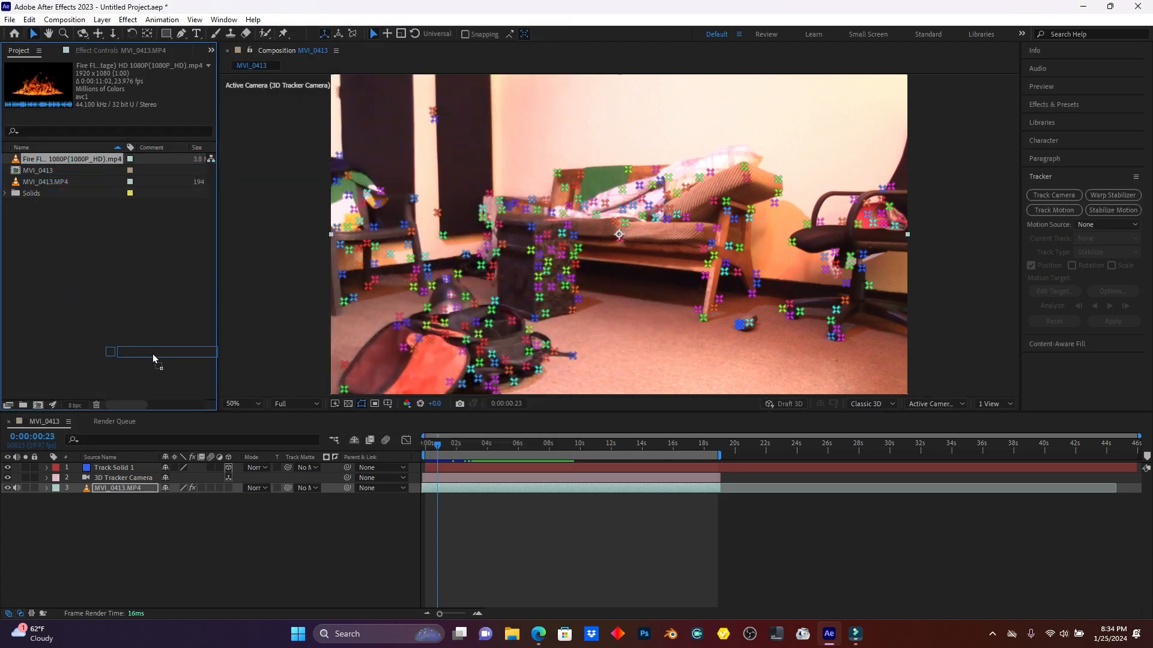
Place the Fire Flames clip directly above the MVI_0413.MP4 layer and set its blending mode to Screen
{"action": "left_click_drag", "start_coordinate": [163, 444], "coordinate": [116, 481]}
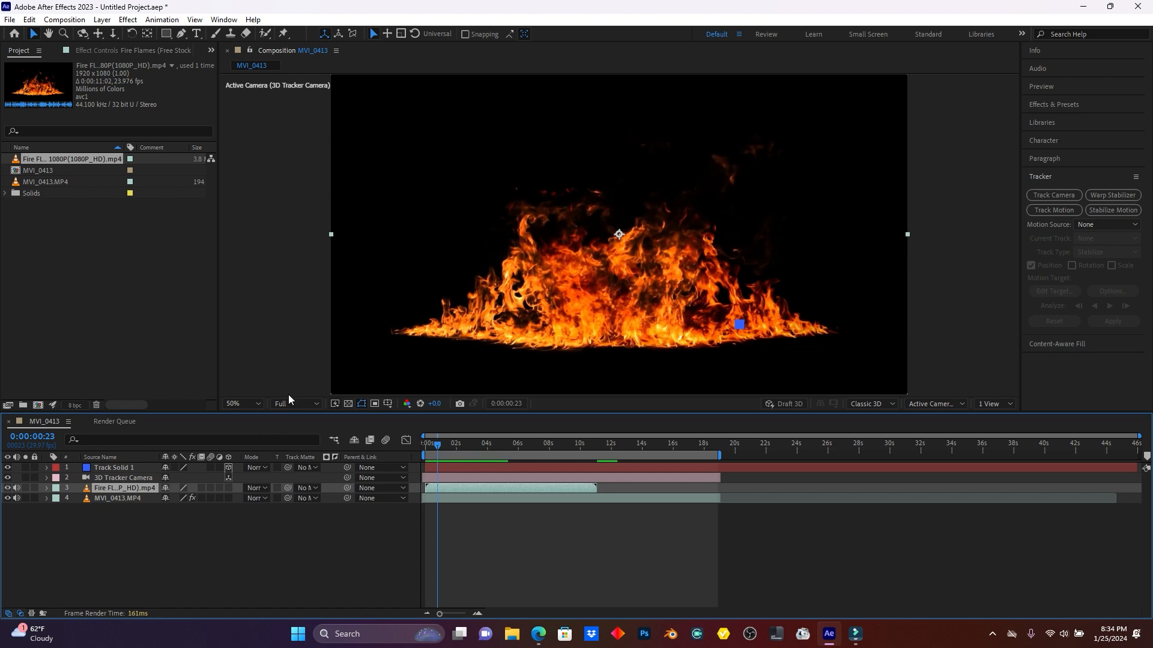
{"action": "left_click", "coordinate": [257, 491]}
{"action": "left_click", "coordinate": [319, 245]}
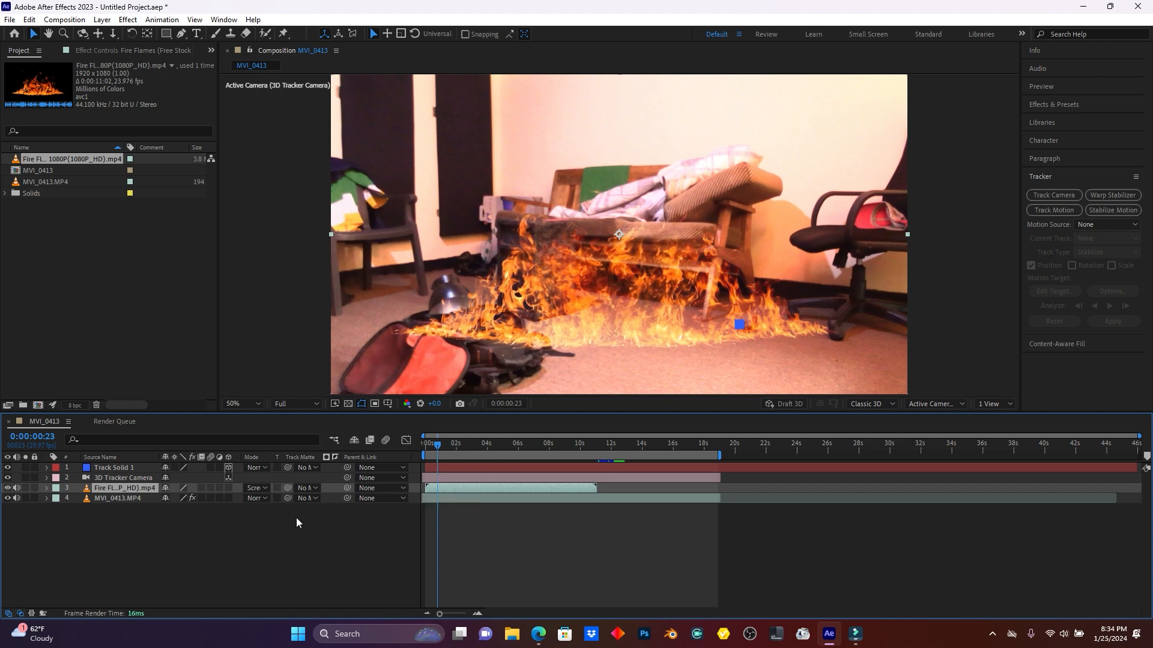
Scale the Fire Flames layer to 80% and position the flames on the floor around the blue track solid
{"action": "key", "text": "s"}
{"action": "left_click_drag", "start_coordinate": [179, 499], "coordinate": [153, 498]}
{"action": "left_click", "coordinate": [711, 300]}
{"action": "left_click_drag", "start_coordinate": [711, 300], "coordinate": [787, 364]}
{"action": "left_click_drag", "start_coordinate": [178, 497], "coordinate": [190, 497]}
{"action": "left_click_drag", "start_coordinate": [759, 351], "coordinate": [758, 331]}
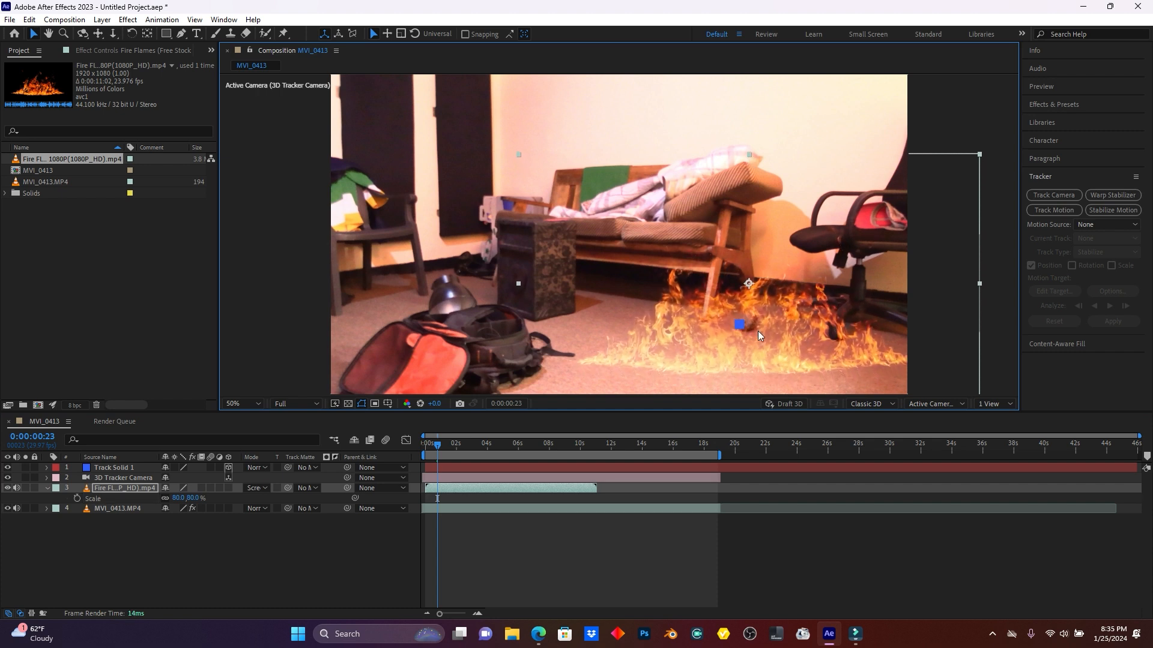
{"action": "key", "text": "Left"}
{"action": "key", "text": "Left"}
{"action": "key", "text": "Left"}
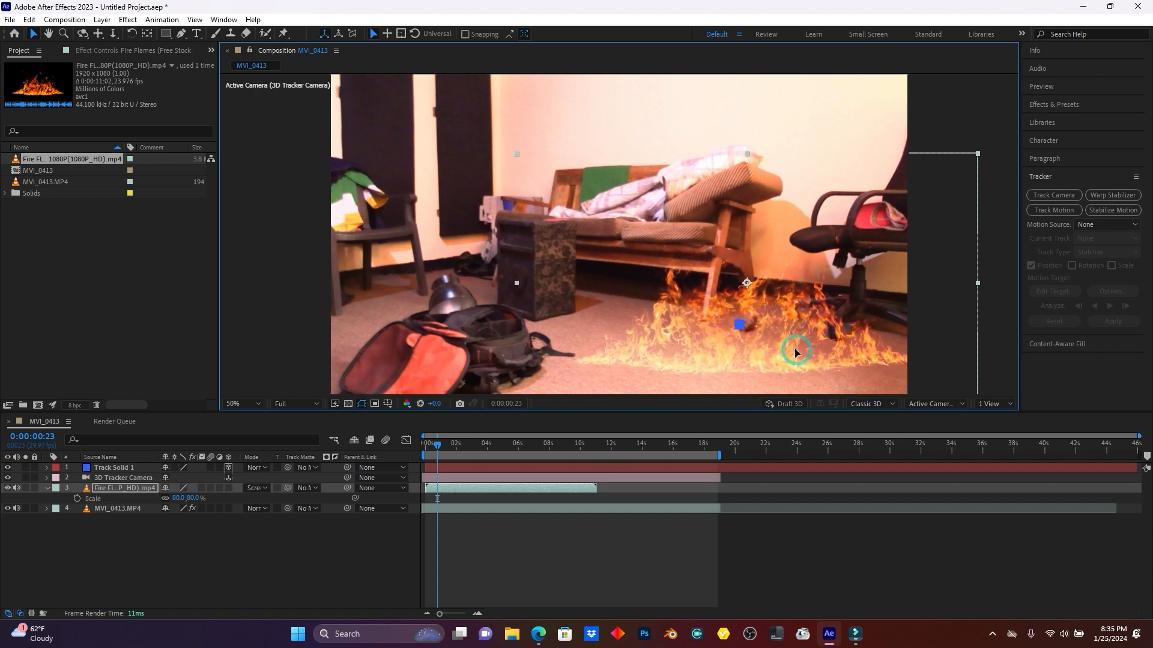
{"action": "left_click_drag", "start_coordinate": [795, 350], "coordinate": [793, 351]}
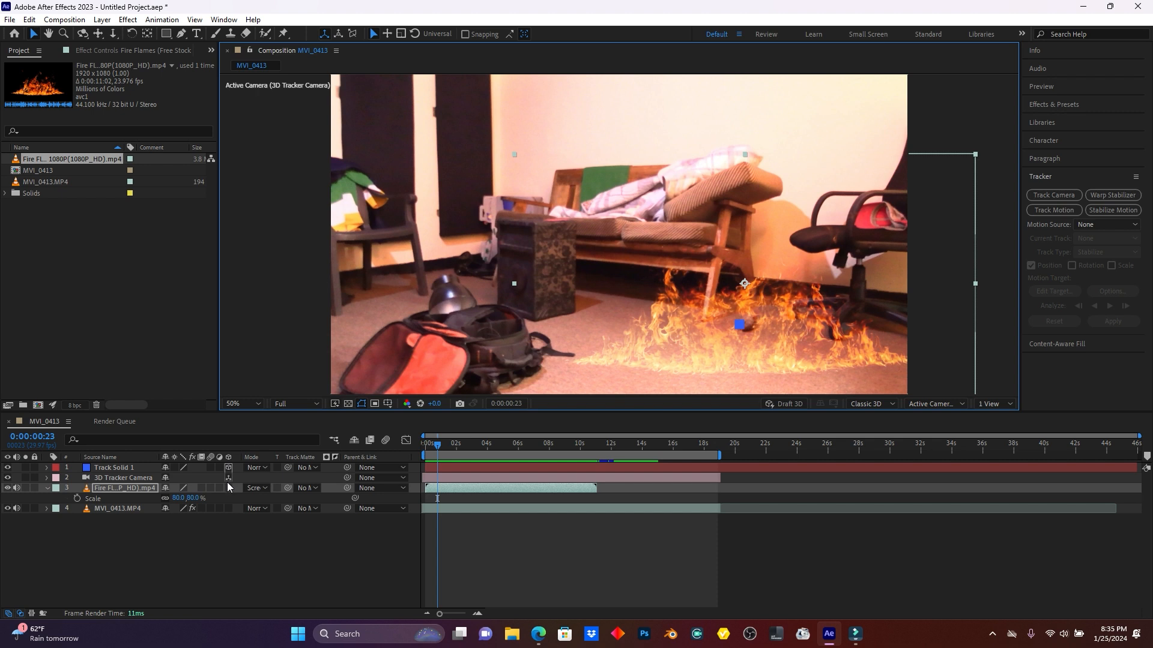
Make the Fire Flames layer 3D, scale it to 74% and realign the flames around the track solid
{"action": "left_click", "coordinate": [228, 489]}
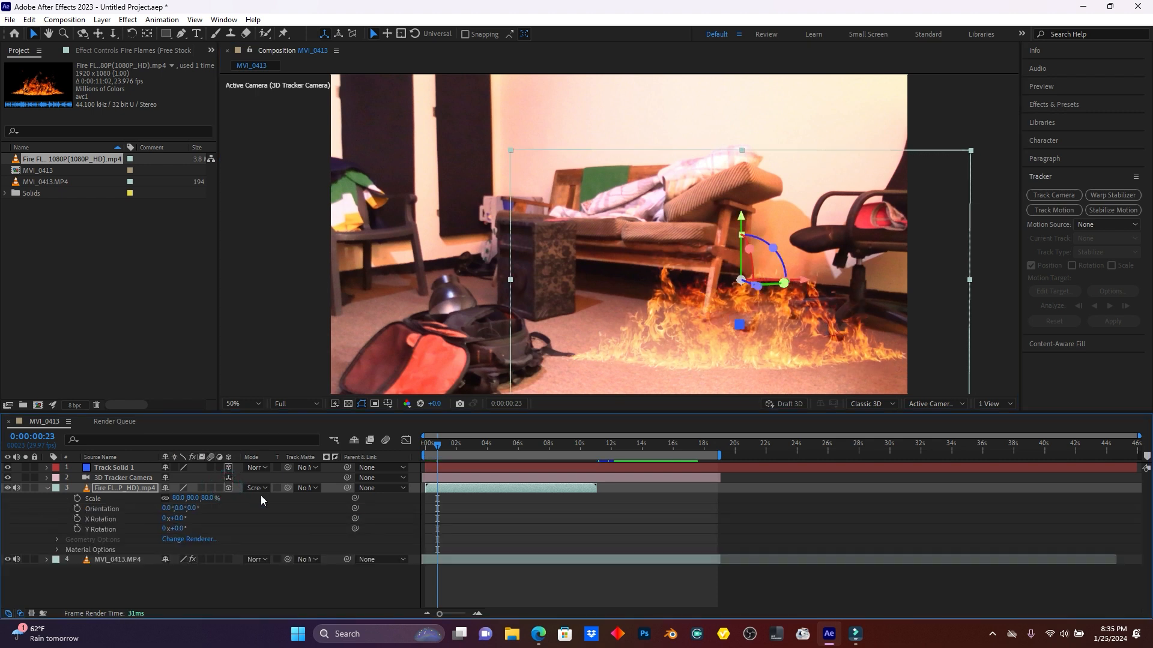
{"action": "left_click_drag", "start_coordinate": [800, 369], "coordinate": [793, 373]}
{"action": "left_click_drag", "start_coordinate": [180, 499], "coordinate": [177, 499]}
{"action": "left_click_drag", "start_coordinate": [710, 359], "coordinate": [720, 361]}
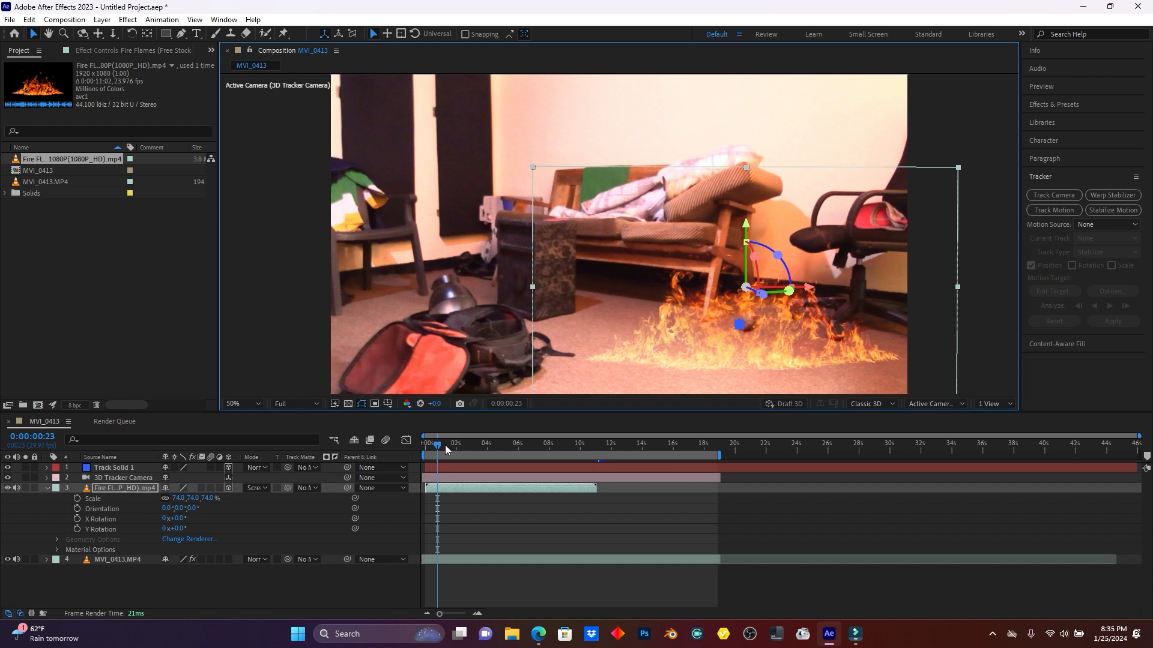
Play the composition to check how the fire follows the camera movement, and return to 0:00:01:12
{"action": "left_click_drag", "start_coordinate": [442, 445], "coordinate": [419, 447]}
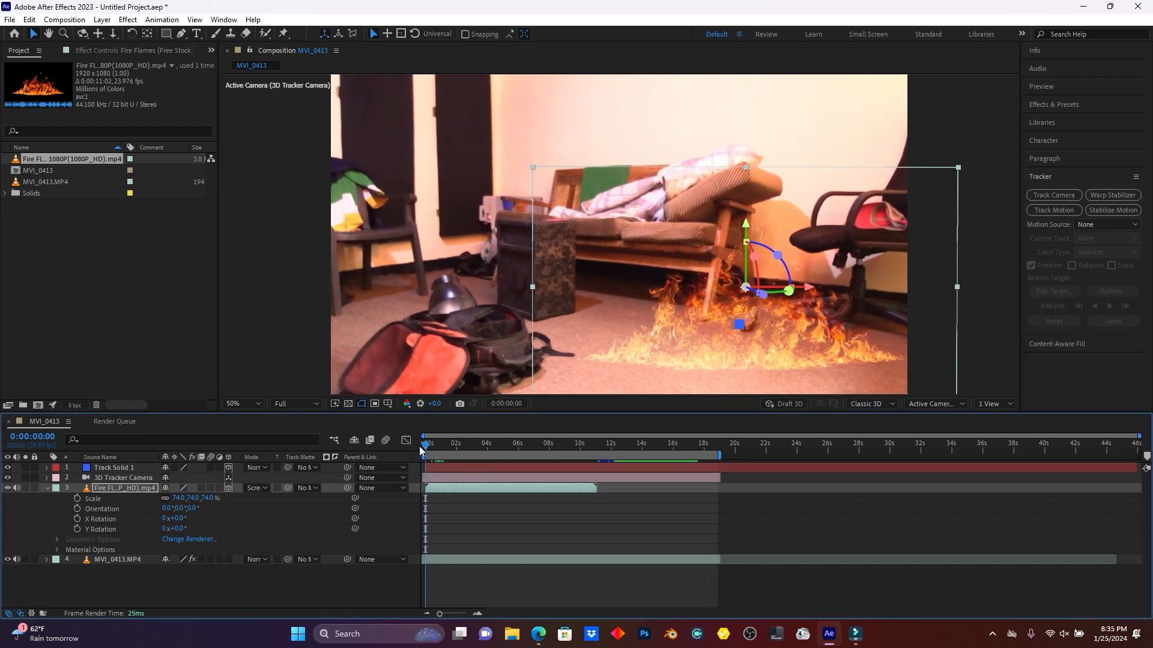
{"action": "key", "text": "space"}
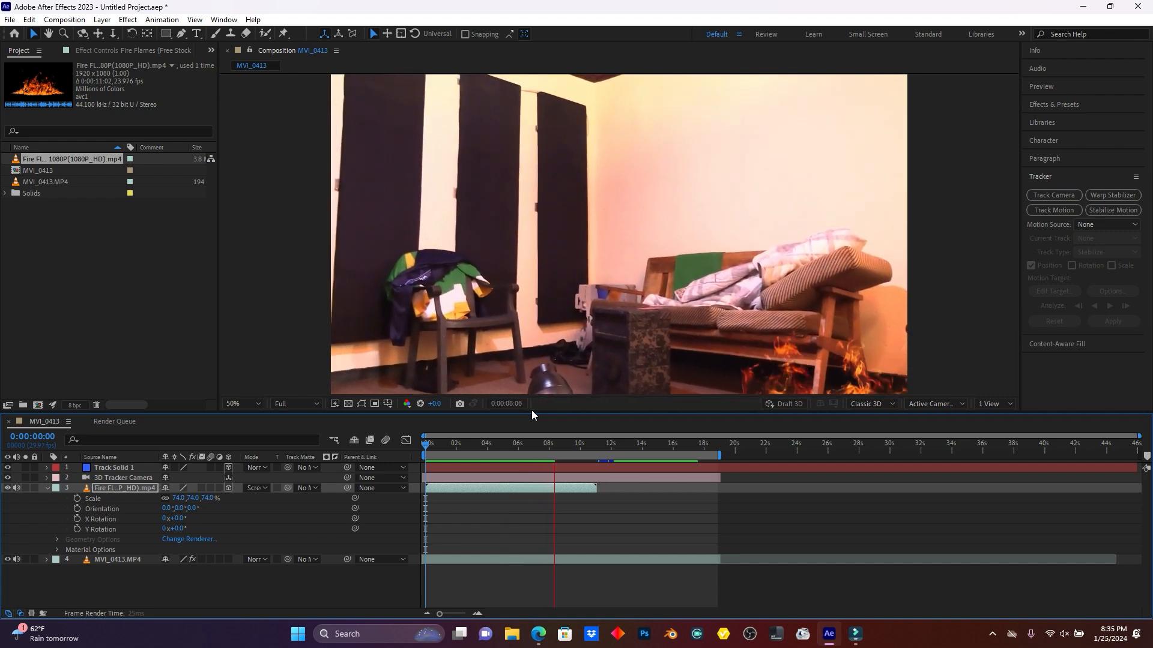
{"action": "left_click_drag", "start_coordinate": [528, 445], "coordinate": [450, 446]}
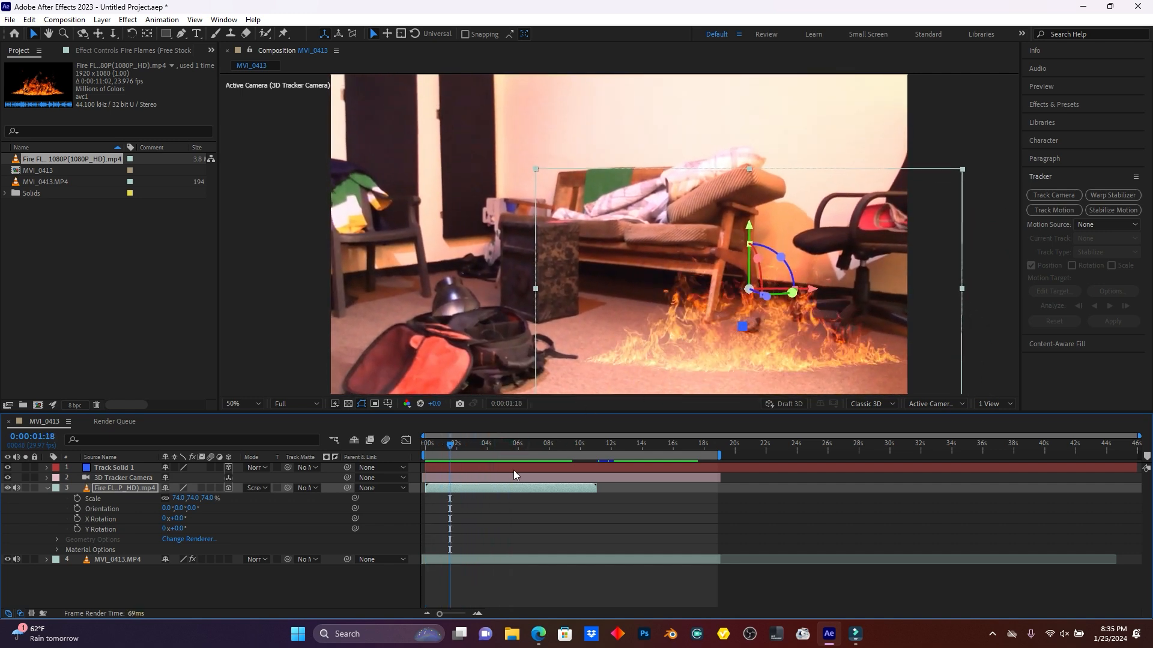
{"action": "key", "text": "space"}
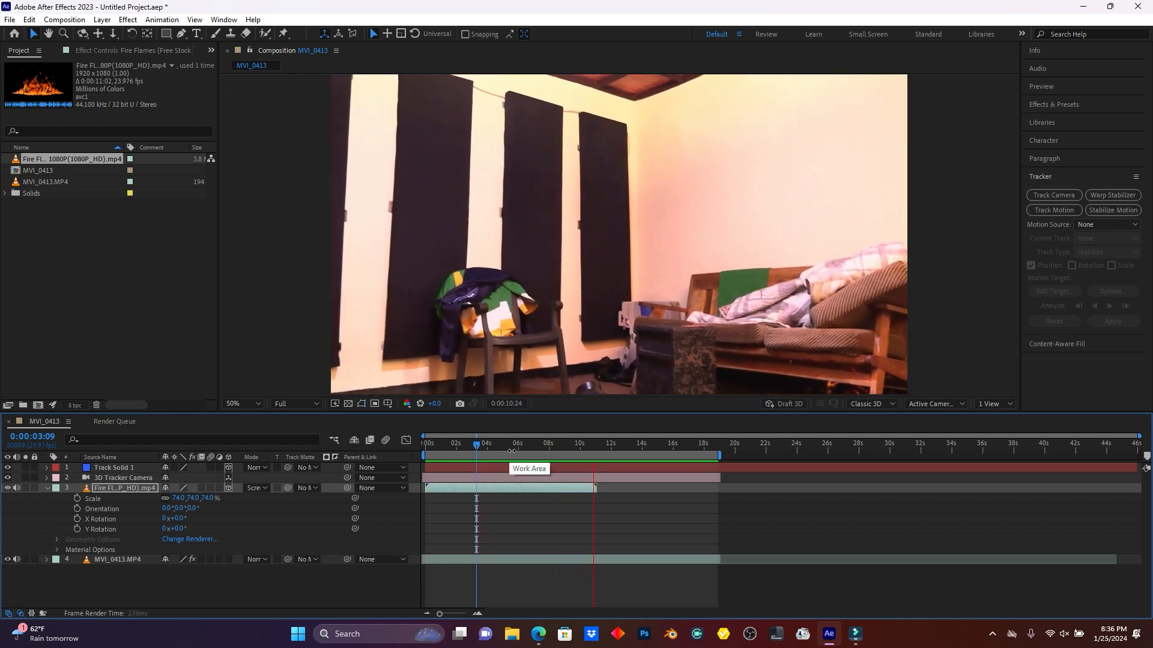
{"action": "left_click_drag", "start_coordinate": [504, 444], "coordinate": [446, 445]}
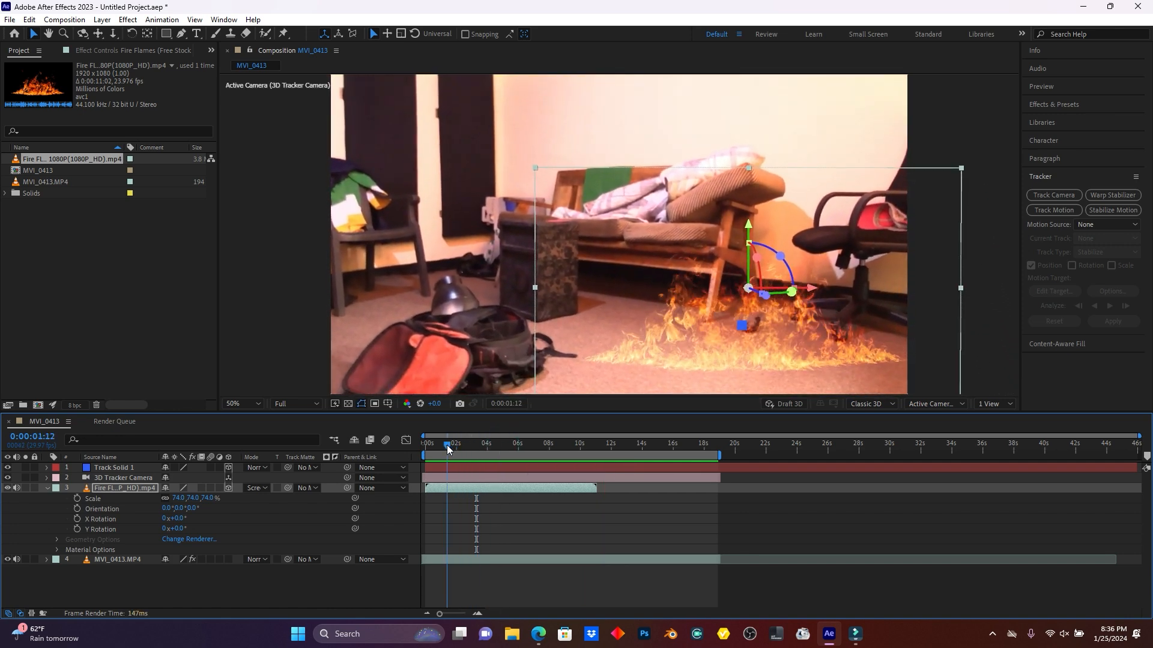
Collapse the Fire Flames layer's properties and import the Fire Black Screen Effects 4K clip from the FIRE TUTORIAL folder
{"action": "left_click", "coordinate": [47, 488]}
{"action": "double_click", "coordinate": [54, 246]}
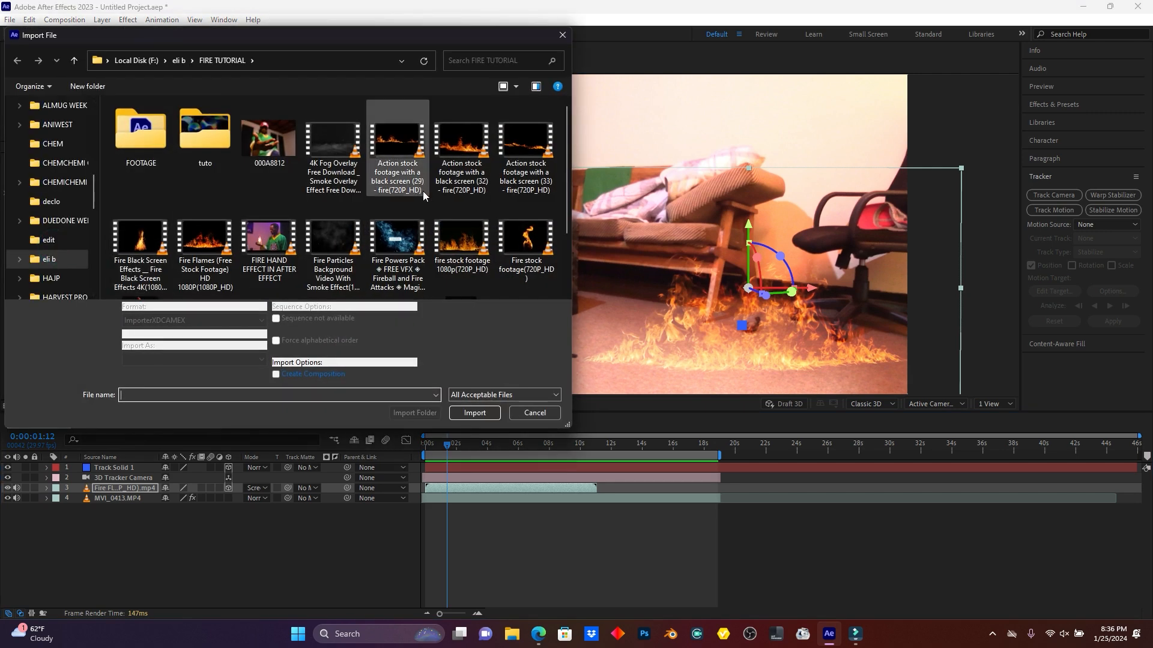
{"action": "scroll", "coordinate": [222, 211], "scroll_direction": "down", "scroll_amount": 2}
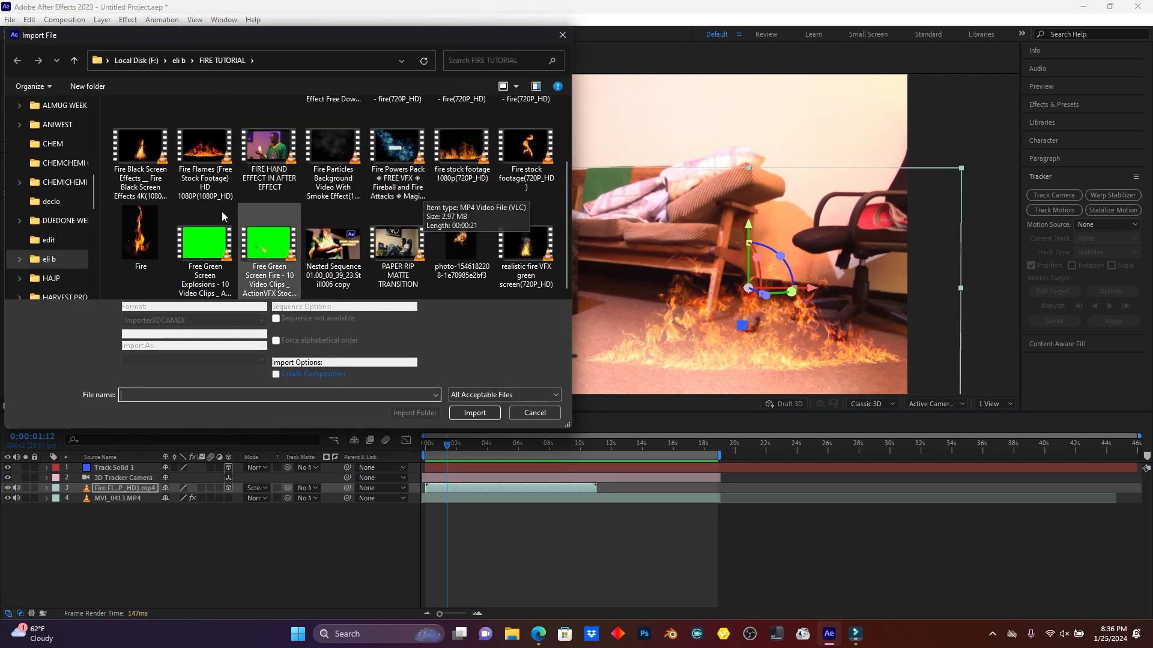
{"action": "double_click", "coordinate": [140, 150]}
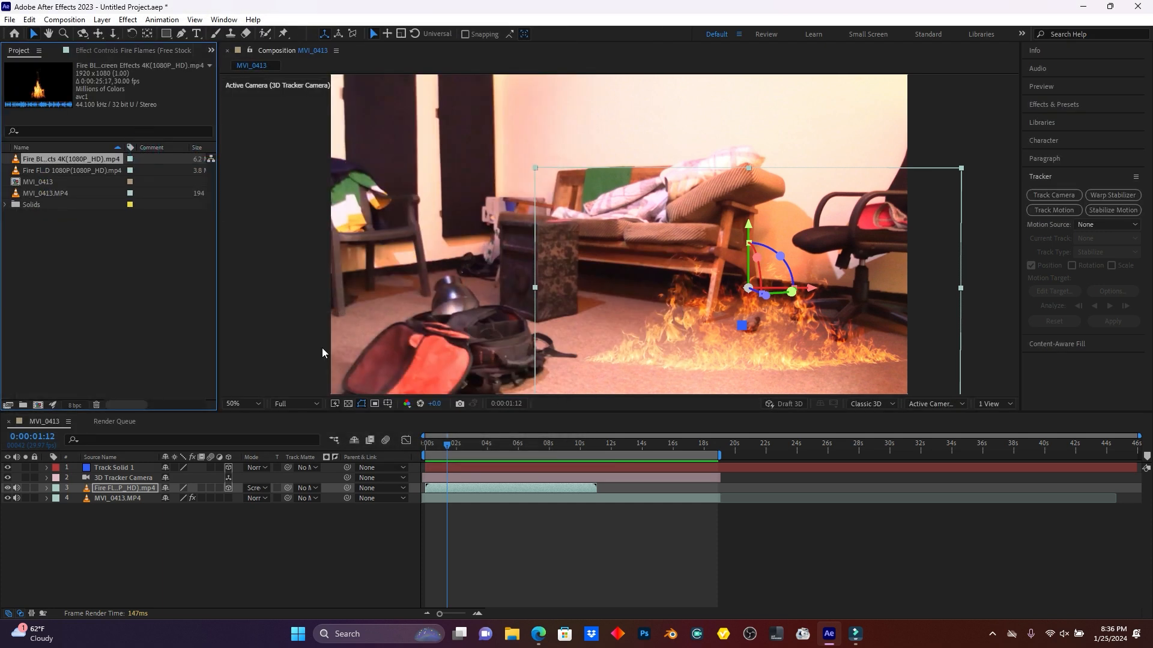
Place the Fire Black Screen Effects clip directly above the Fire Flames layer and set its blending mode to Screen
{"action": "left_click_drag", "start_coordinate": [55, 158], "coordinate": [130, 480]}
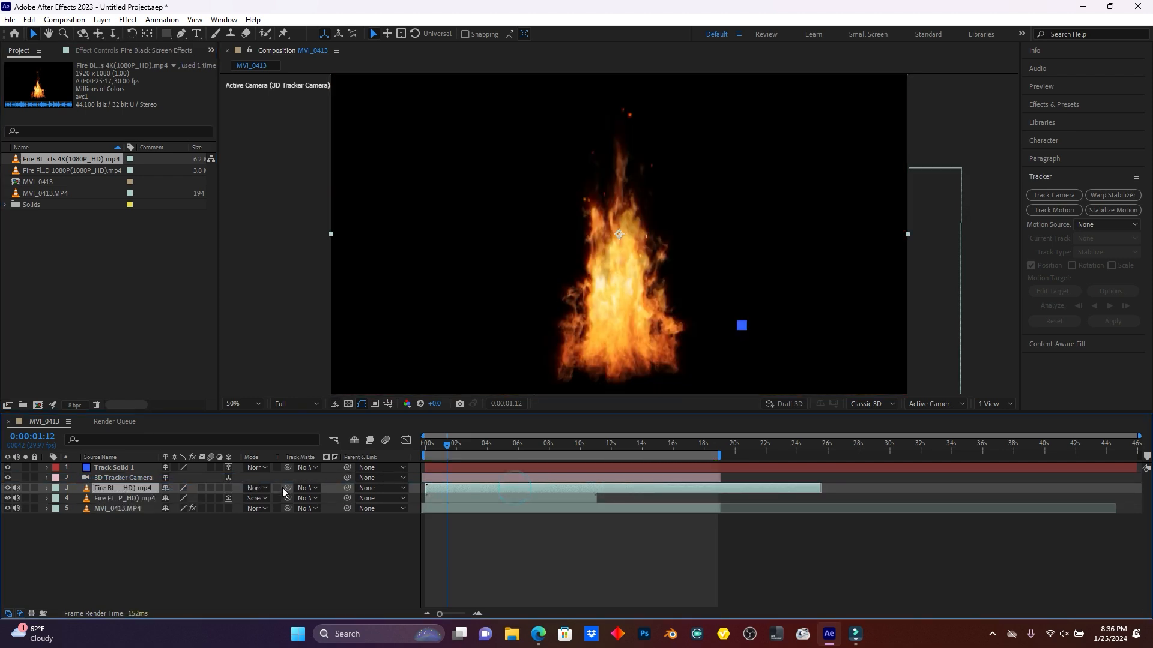
{"action": "left_click", "coordinate": [254, 488]}
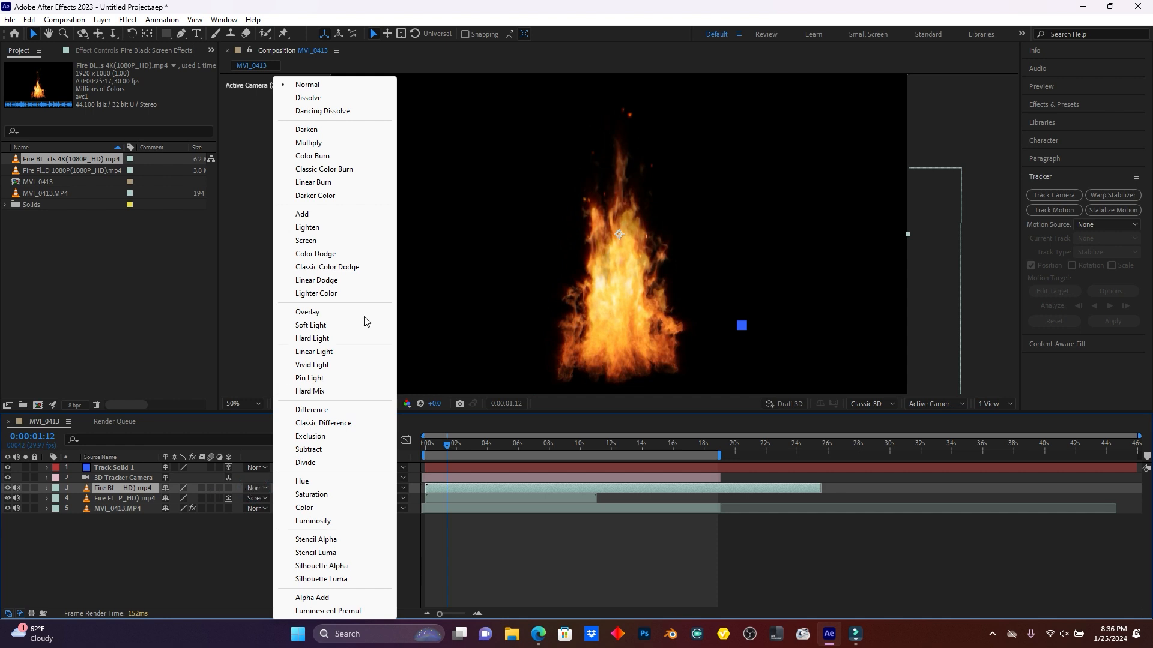
{"action": "left_click", "coordinate": [315, 240]}
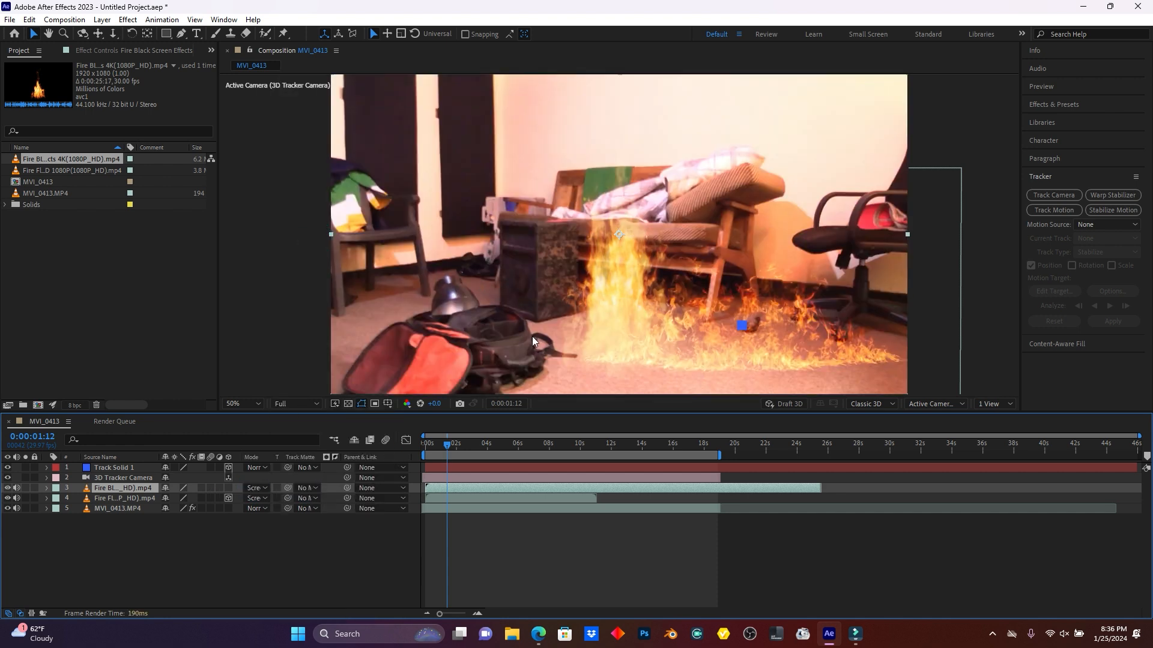
Scale the Fire Black Screen Effects layer to 42%, position its flame on top of the cabinet and make the layer 3D
{"action": "key", "text": "s"}
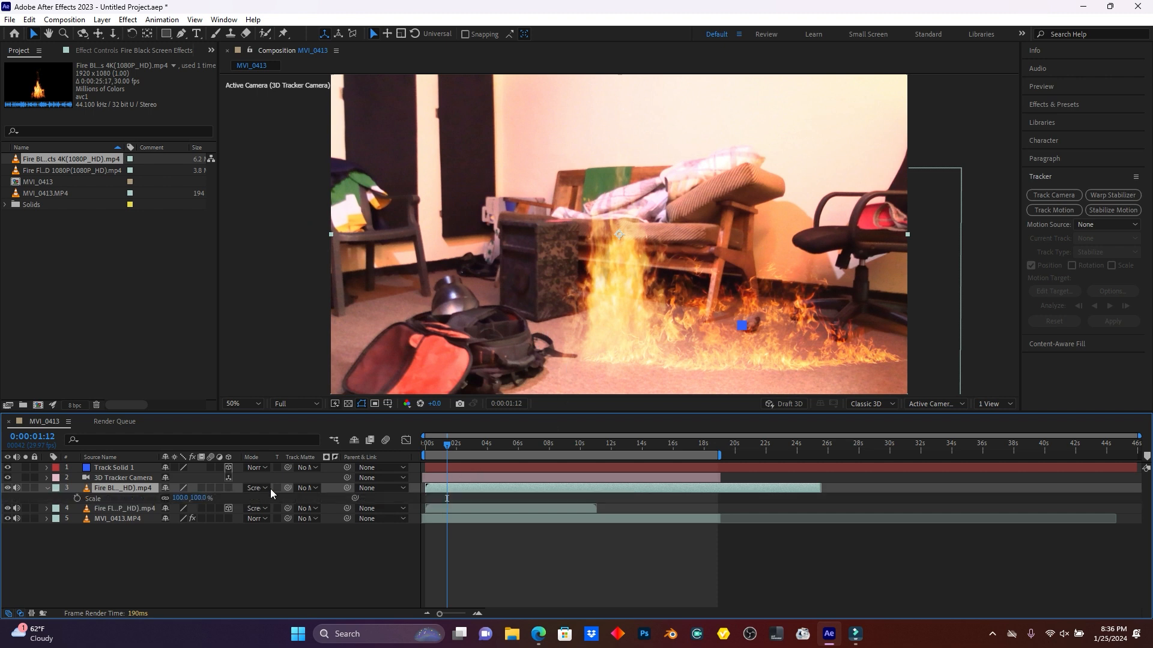
{"action": "left_click_drag", "start_coordinate": [181, 499], "coordinate": [147, 503]}
{"action": "left_click_drag", "start_coordinate": [626, 269], "coordinate": [549, 205]}
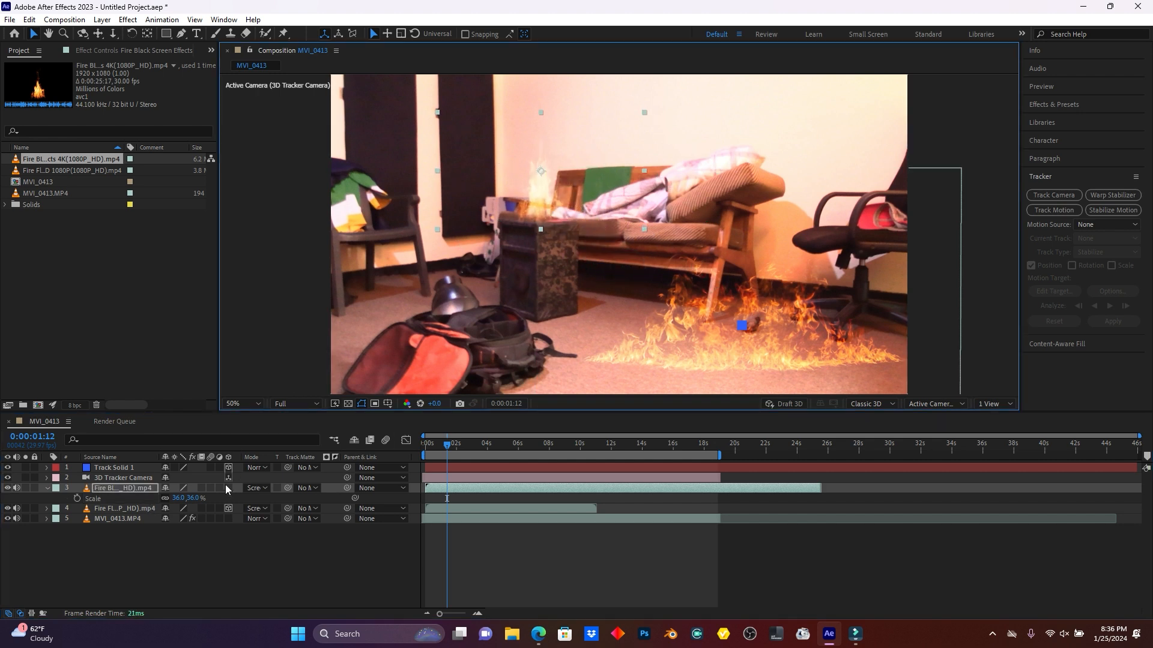
{"action": "left_click_drag", "start_coordinate": [177, 500], "coordinate": [191, 500]}
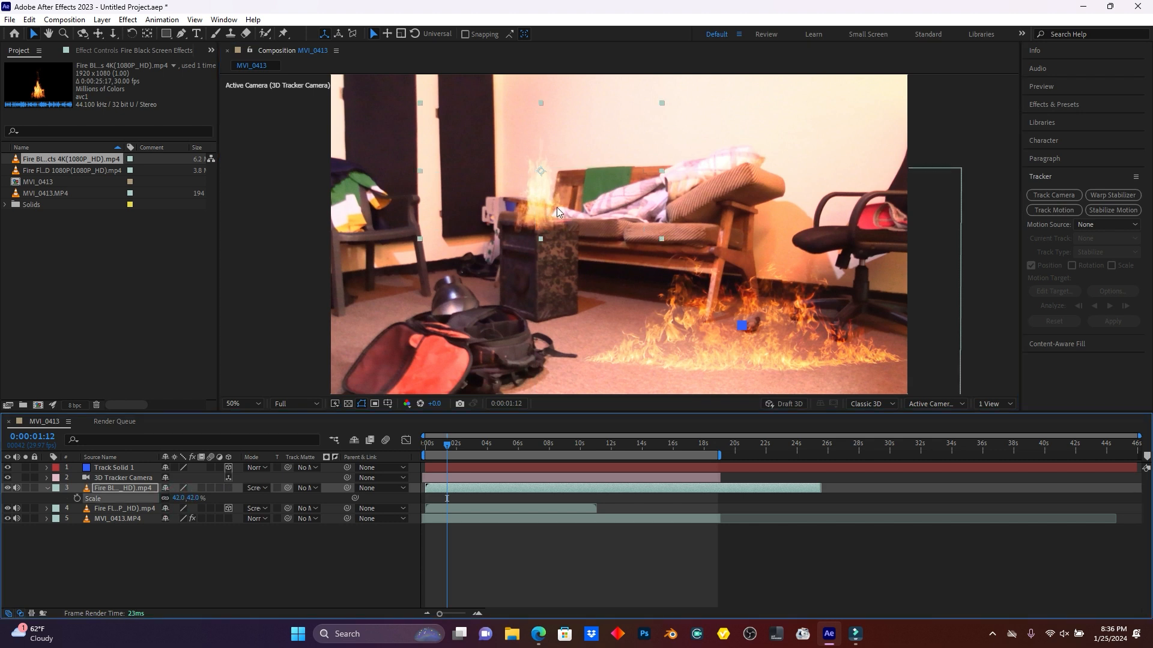
{"action": "left_click_drag", "start_coordinate": [548, 212], "coordinate": [546, 208]}
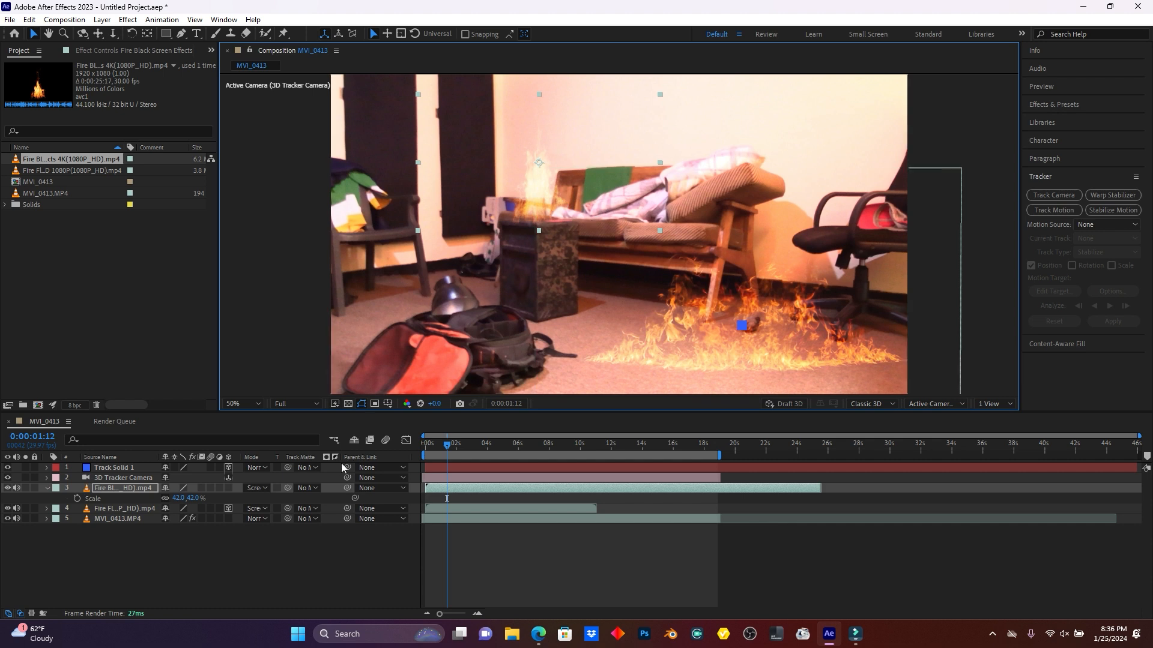
{"action": "left_click", "coordinate": [228, 488]}
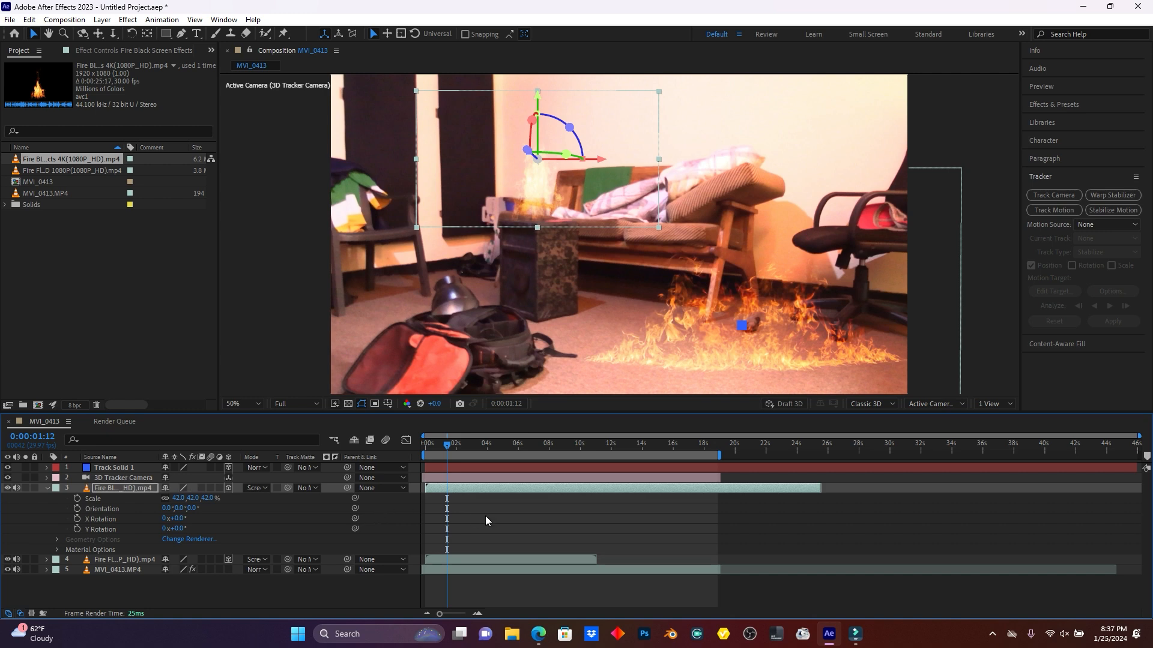
Play the composition from the start to check the cabinet flame's tracking, return to 0:00:00:26 and collapse the layer's properties
{"action": "left_click_drag", "start_coordinate": [446, 449], "coordinate": [412, 451]}
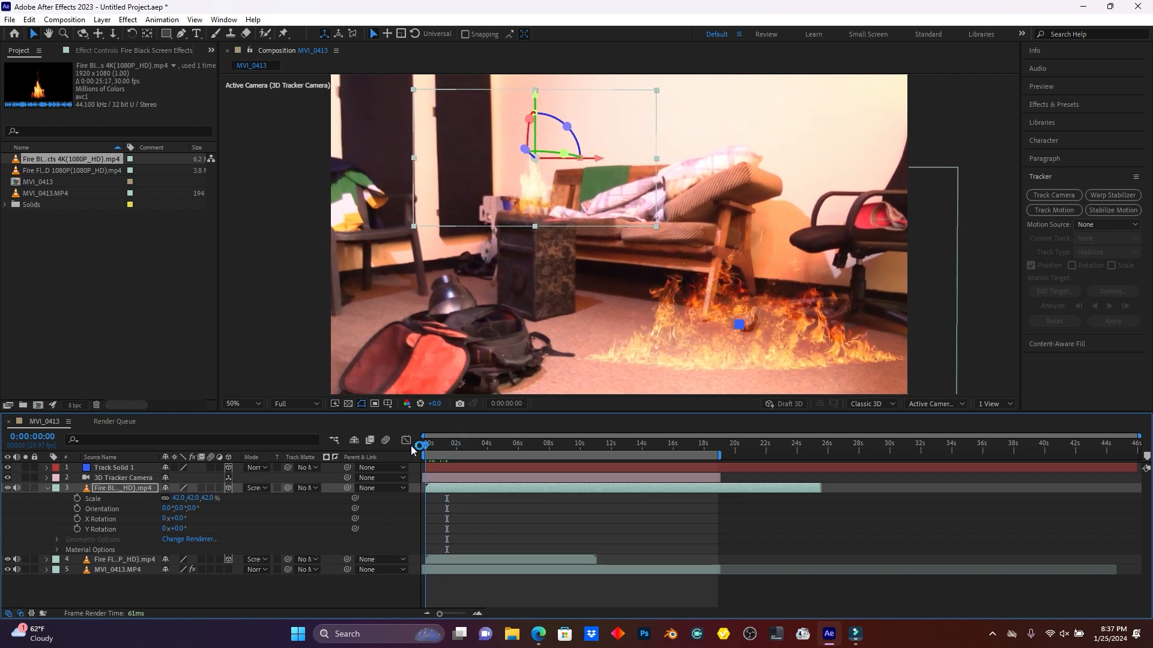
{"action": "key", "text": "space"}
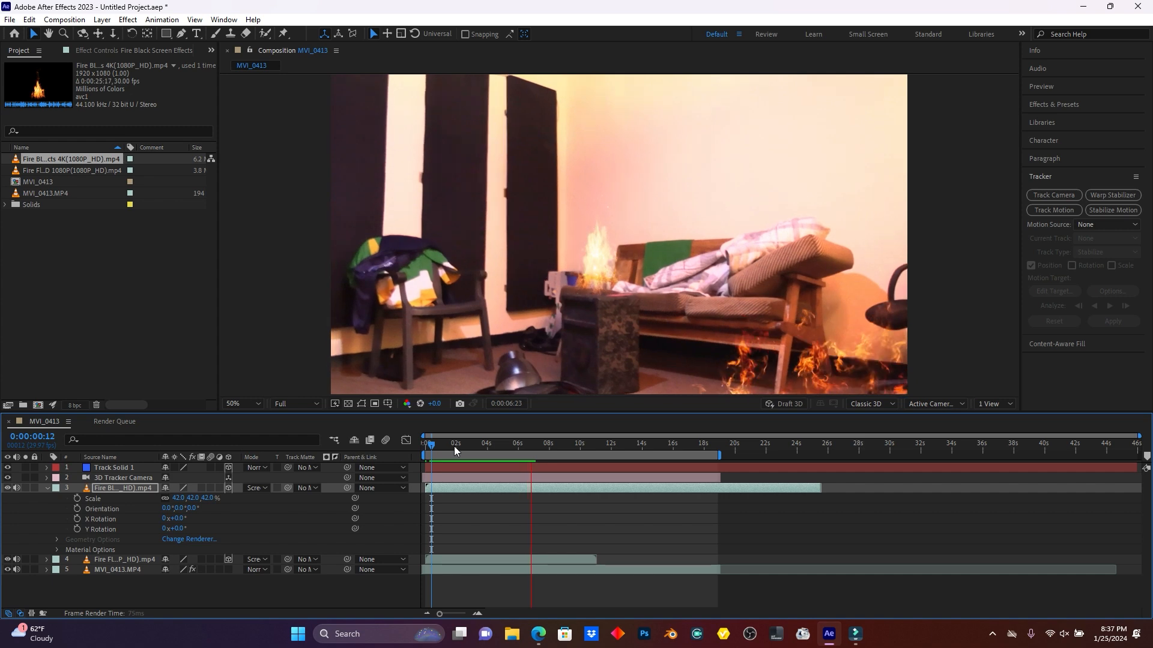
{"action": "key", "text": "space"}
{"action": "left_click_drag", "start_coordinate": [519, 446], "coordinate": [439, 449]}
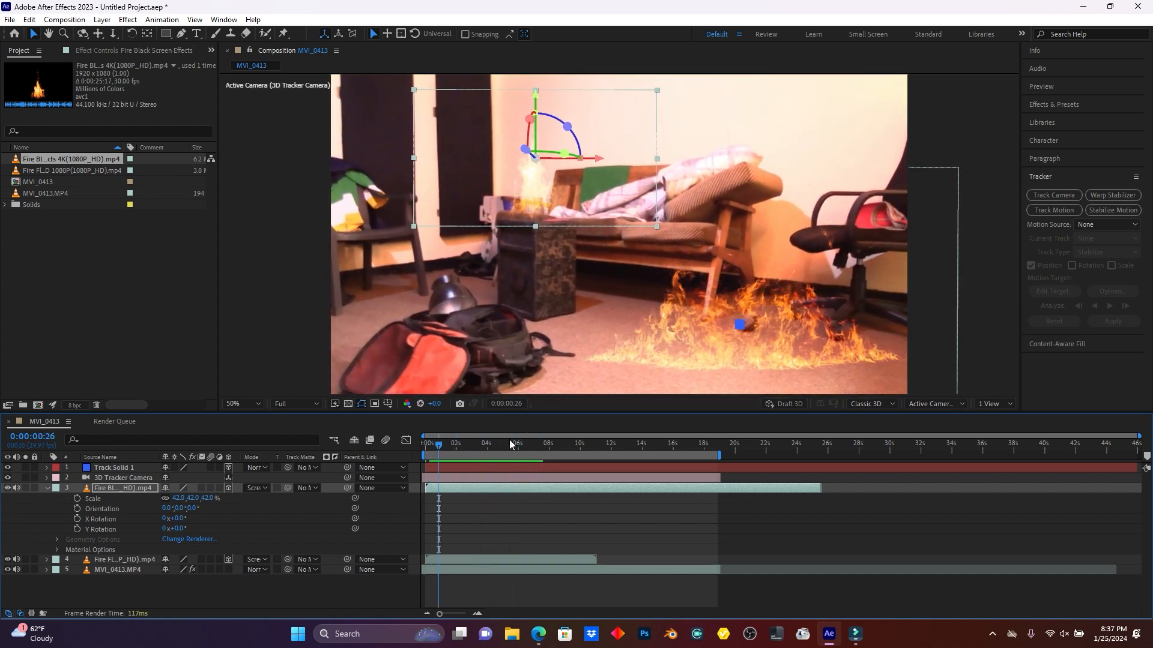
{"action": "left_click", "coordinate": [47, 488]}
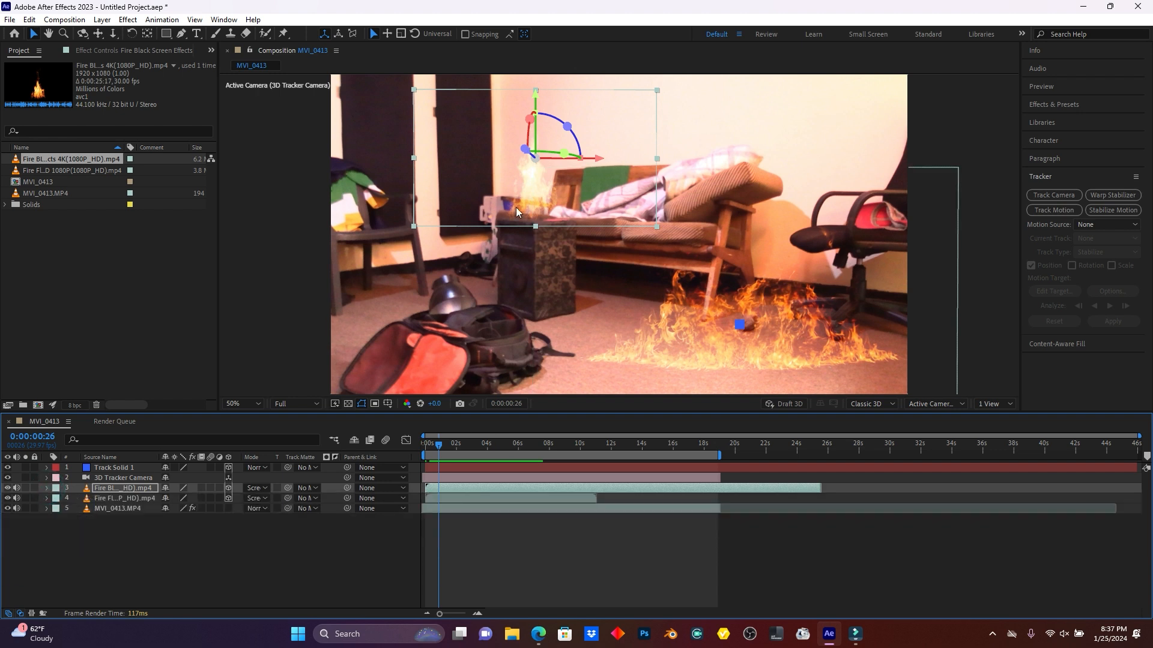
At 0:00:07:09, duplicate the Fire Black Screen Effects layer and place the copy on the floor beside the clothes-covered chair
{"action": "left_click_drag", "start_coordinate": [441, 442], "coordinate": [539, 443]}
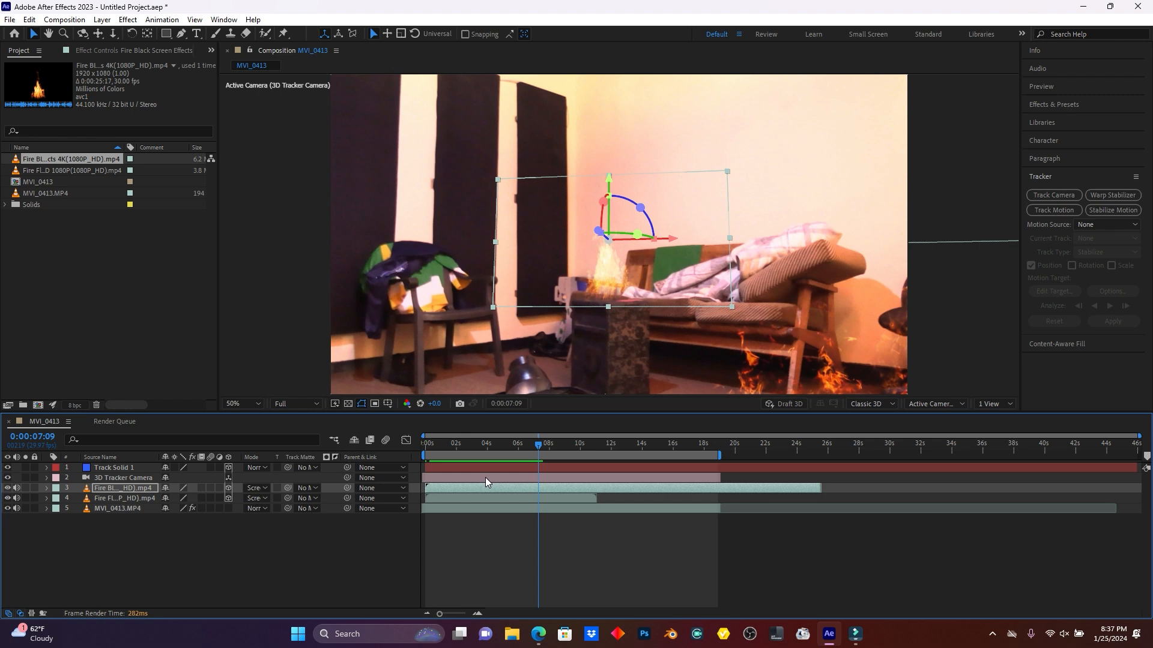
{"action": "key", "text": "ctrl+d"}
{"action": "left_click", "coordinate": [576, 298]}
{"action": "left_click_drag", "start_coordinate": [576, 299], "coordinate": [380, 368]}
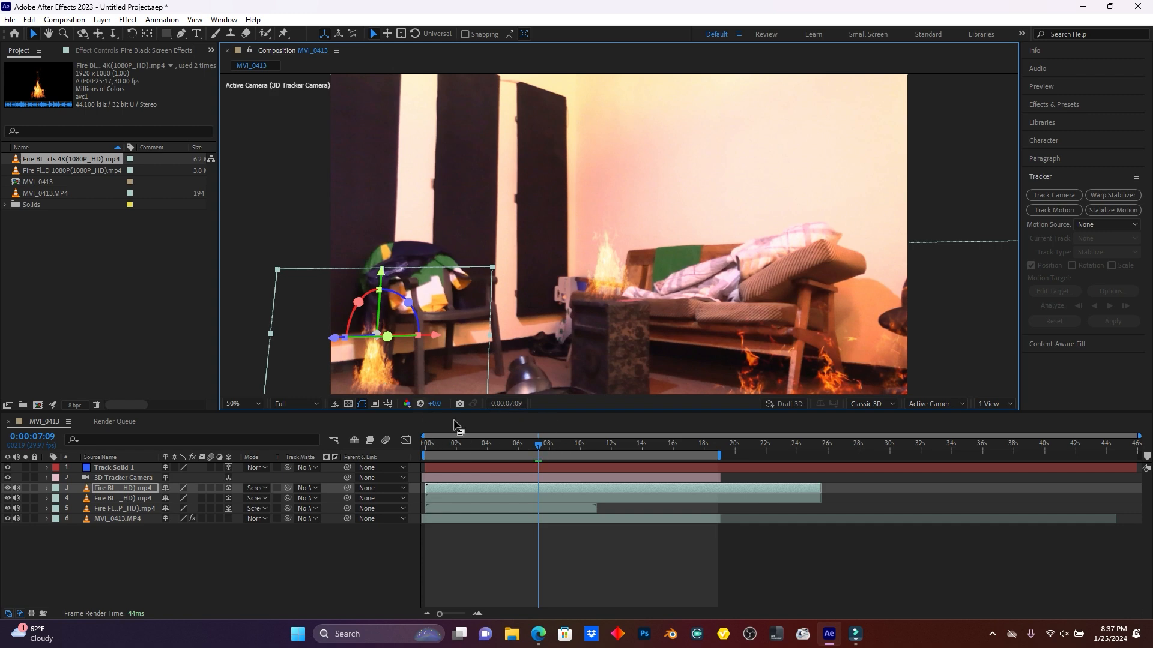
Play the composition to check the duplicated flame beside the chair, and return to 0:00:01:05
{"action": "left_click_drag", "start_coordinate": [526, 446], "coordinate": [438, 445]}
{"action": "key", "text": "space"}
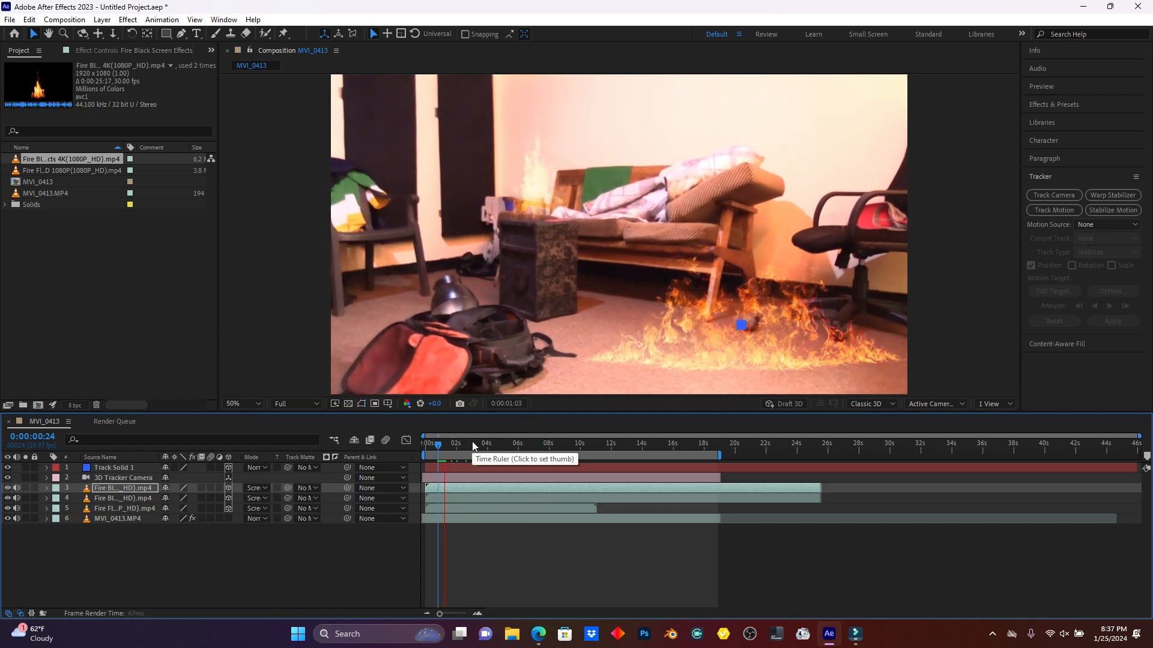
{"action": "left_click_drag", "start_coordinate": [446, 445], "coordinate": [520, 444]}
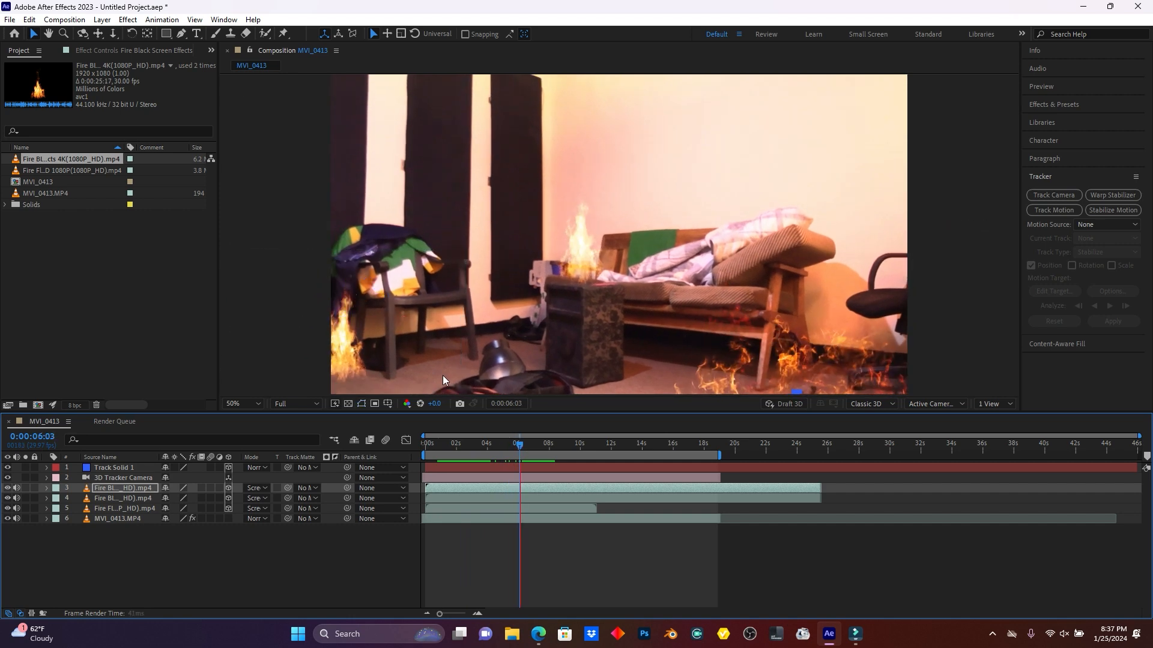
{"action": "key", "text": "space"}
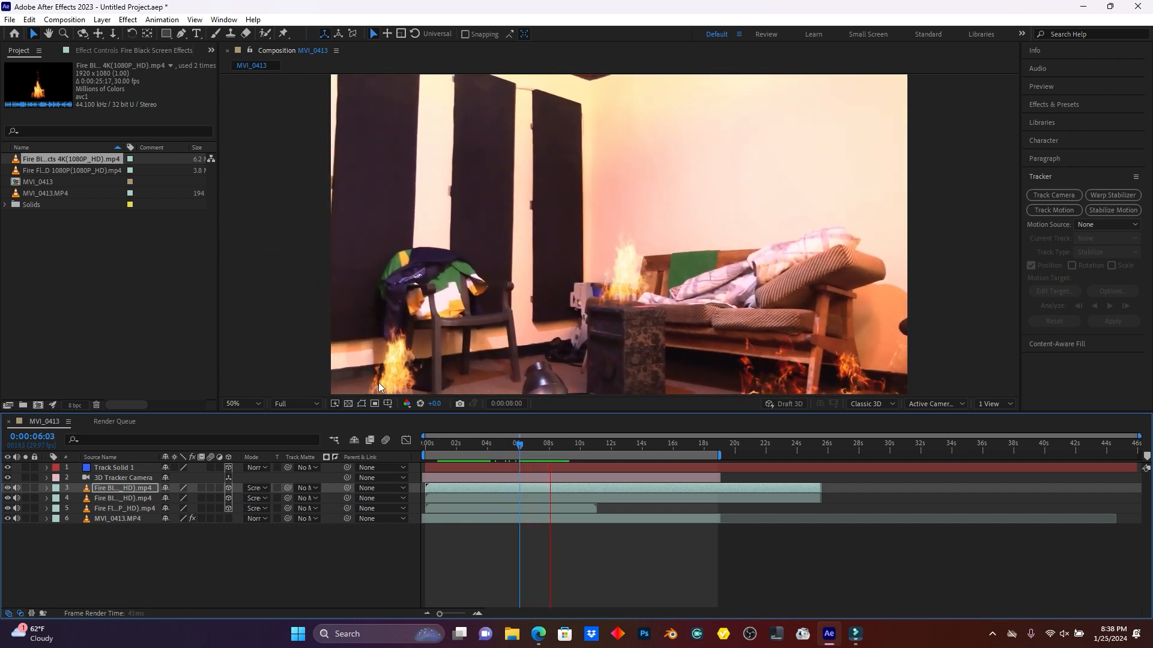
{"action": "key", "text": "space"}
{"action": "left_click_drag", "start_coordinate": [548, 446], "coordinate": [443, 445]}
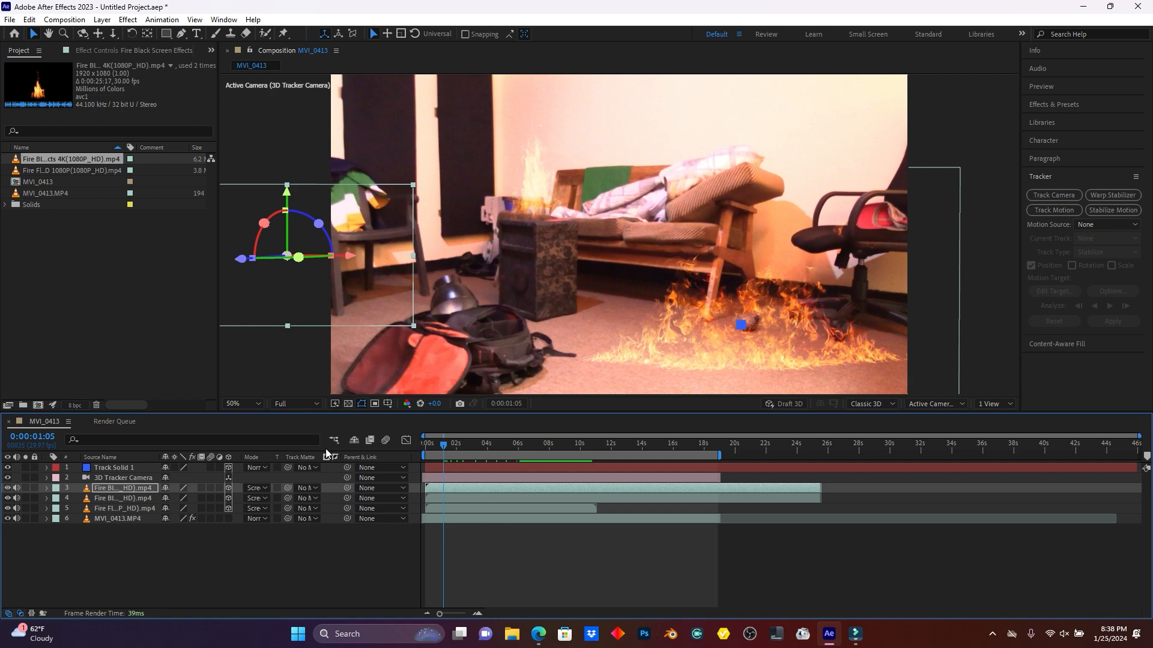
Import the Action stock footage (29) fire clip, place it above the Fire Flames layer and set its blending mode to Screen
{"action": "double_click", "coordinate": [78, 273]}
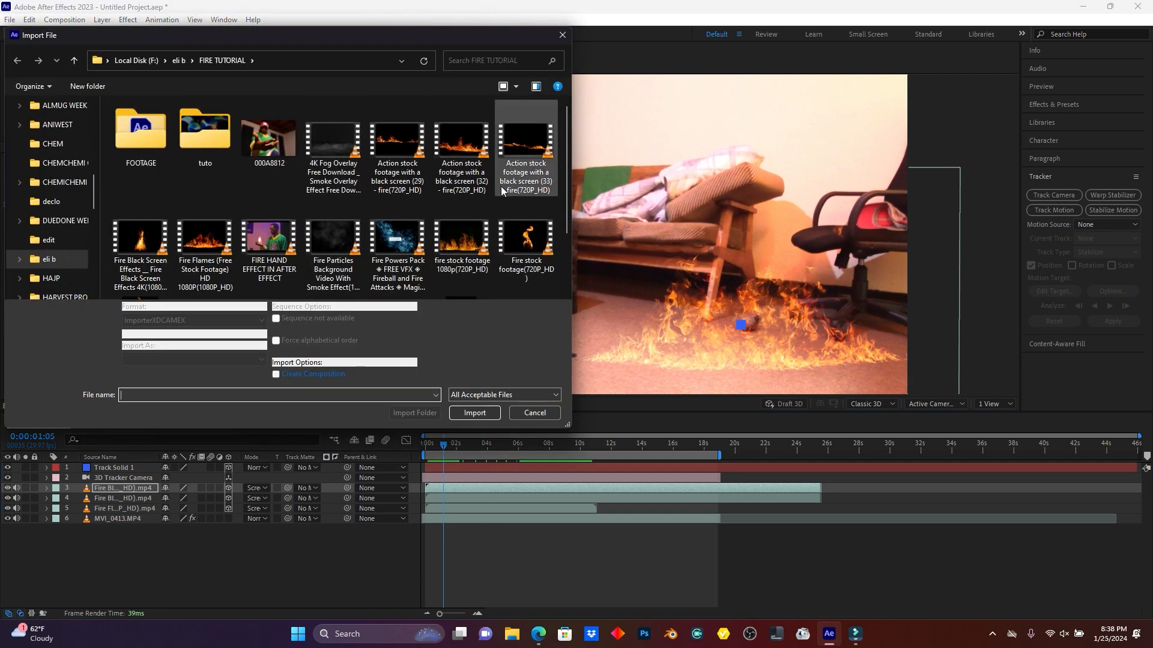
{"action": "double_click", "coordinate": [396, 146]}
{"action": "left_click_drag", "start_coordinate": [71, 159], "coordinate": [177, 518]}
{"action": "left_click", "coordinate": [257, 508]}
{"action": "left_click", "coordinate": [285, 258]}
Resize the Action stock footage layer, set its Z Rotation to -3° over the sofa and make it 3D
{"action": "key", "text": "s"}
{"action": "key", "text": "r"}
{"action": "left_click_drag", "start_coordinate": [653, 243], "coordinate": [641, 161]}
{"action": "left_click_drag", "start_coordinate": [179, 519], "coordinate": [179, 519]}
{"action": "left_click", "coordinate": [229, 509]}
{"action": "left_click", "coordinate": [654, 181]}
{"action": "left_click", "coordinate": [51, 509]}
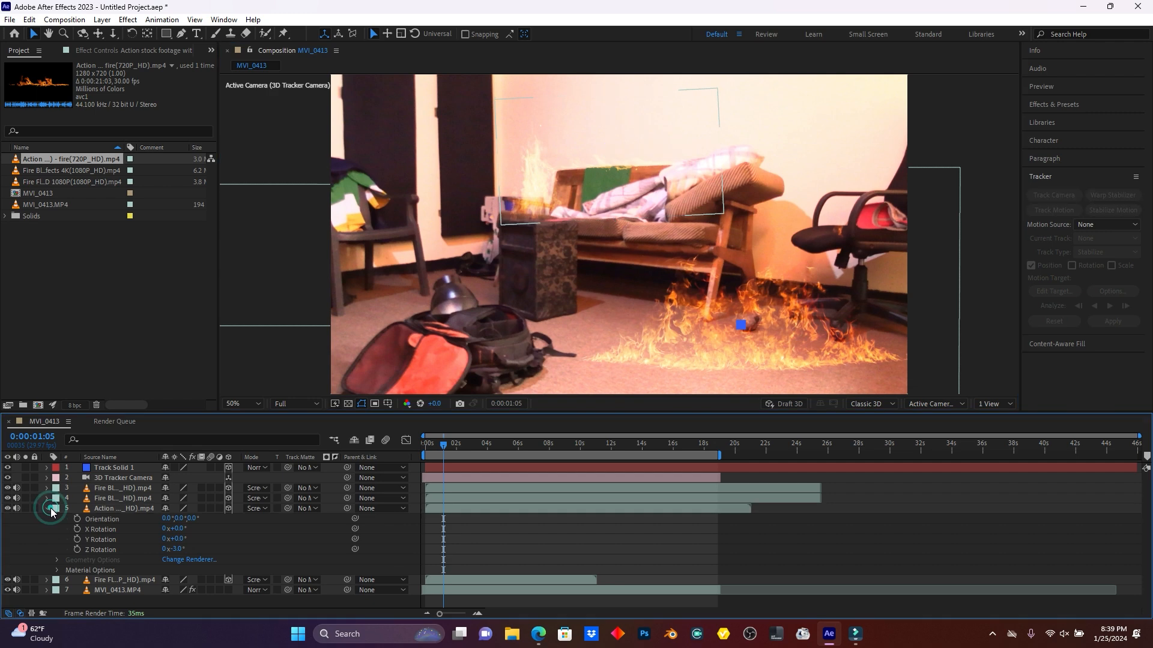
Rotate the Action stock footage layer upright, scale it to 31% and align it with the cabinet's edge nearest the sofa
{"action": "left_click_drag", "start_coordinate": [647, 162], "coordinate": [628, 223]}
{"action": "left_click_drag", "start_coordinate": [177, 549], "coordinate": [162, 519]}
{"action": "key", "text": "s"}
{"action": "left_click_drag", "start_coordinate": [563, 277], "coordinate": [563, 286]}
Play the composition to check the fire along the cabinet's edge, stopping at 0:00:04:28
{"action": "left_click_drag", "start_coordinate": [442, 445], "coordinate": [433, 448]}
{"action": "key", "text": "space"}
{"action": "key", "text": "space"}
Duplicate the Action stock footage layer, move the copy onto the sofa and set its Z Rotation to -4°
{"action": "left_click", "coordinate": [550, 507]}
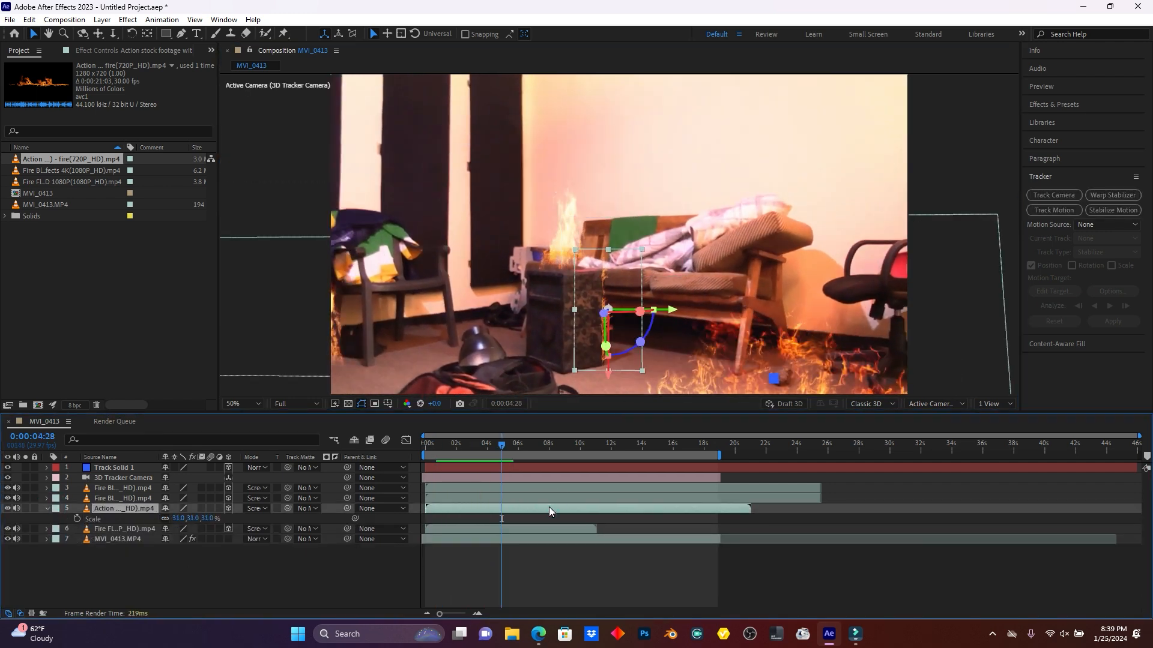
{"action": "key", "text": "ctrl+d"}
{"action": "left_click_drag", "start_coordinate": [601, 300], "coordinate": [647, 229]}
{"action": "key", "text": "r"}
{"action": "left_click_drag", "start_coordinate": [177, 550], "coordinate": [151, 571]}
Rescale the Action stock footage copy to fit along the sofa's backrest and show its rotation properties
{"action": "key", "text": "s"}
{"action": "key", "text": "s"}
{"action": "left_click", "coordinate": [47, 519]}
{"action": "key", "text": "s"}
{"action": "left_click_drag", "start_coordinate": [178, 519], "coordinate": [190, 519]}
{"action": "key", "text": "r"}
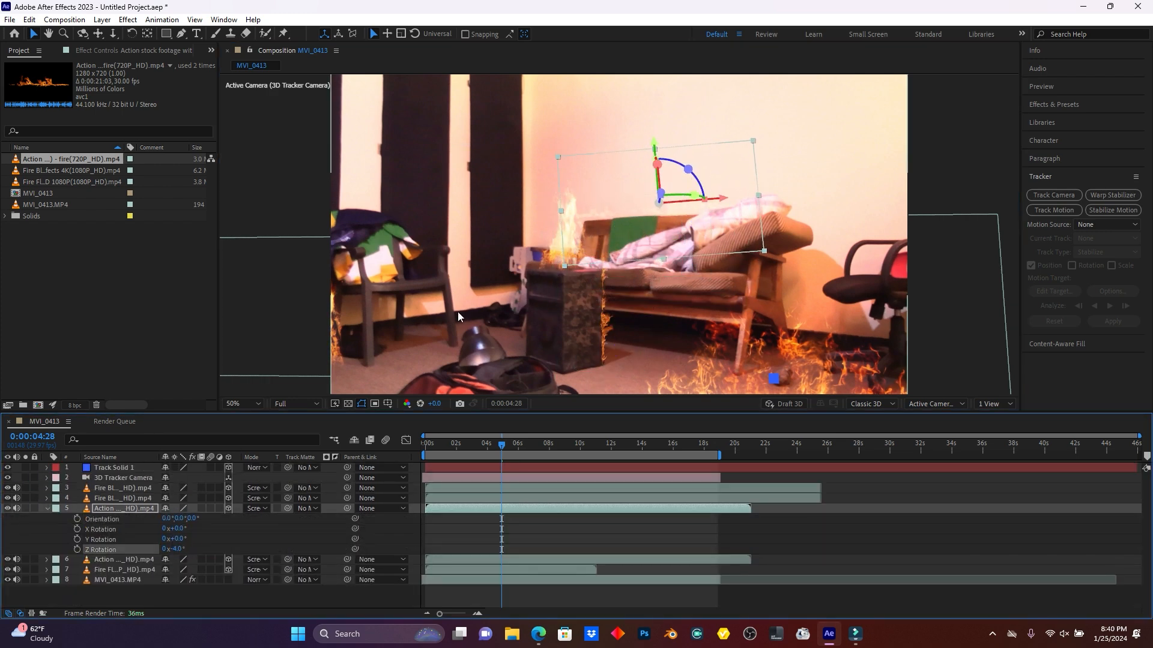
Play the composition to check the sofa fire, collapse the copy's properties and select the cabinet-edge fire layer
{"action": "key", "text": "space"}
{"action": "key", "text": "r"}
{"action": "left_click", "coordinate": [123, 519]}
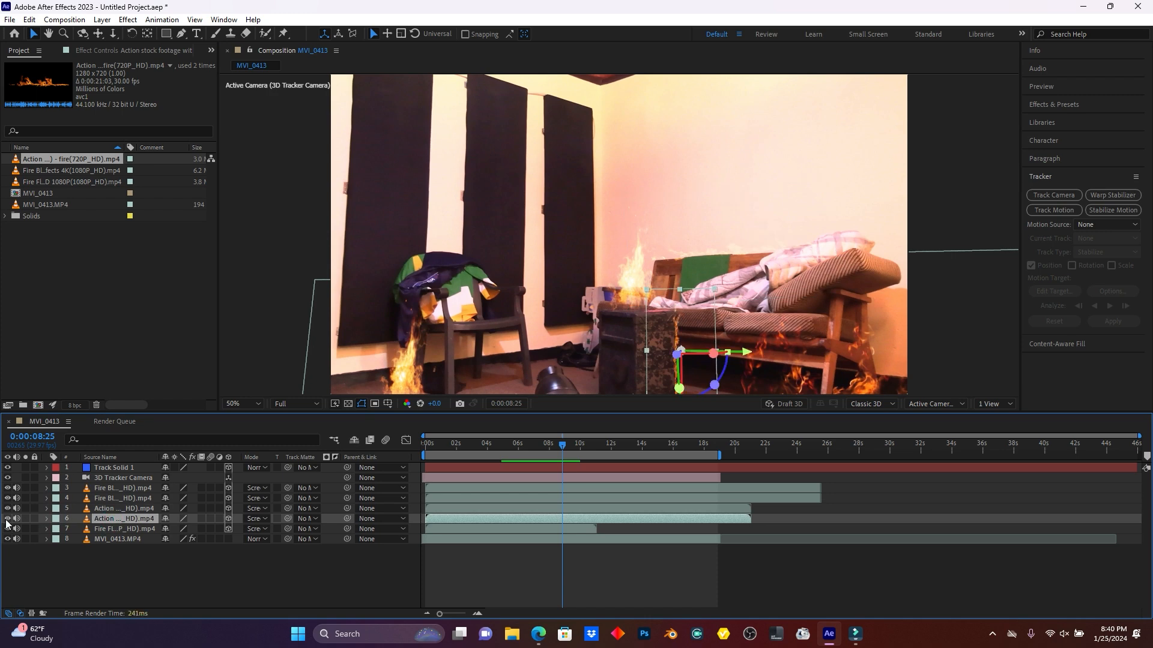
Duplicate a Fire Black Screen Effects layer, place the copy on the floor beneath the clothes-covered chair and preview it
{"action": "left_click", "coordinate": [122, 498]}
{"action": "key", "text": "ctrl+d"}
{"action": "left_click_drag", "start_coordinate": [637, 277], "coordinate": [500, 364]}
{"action": "key", "text": "space"}
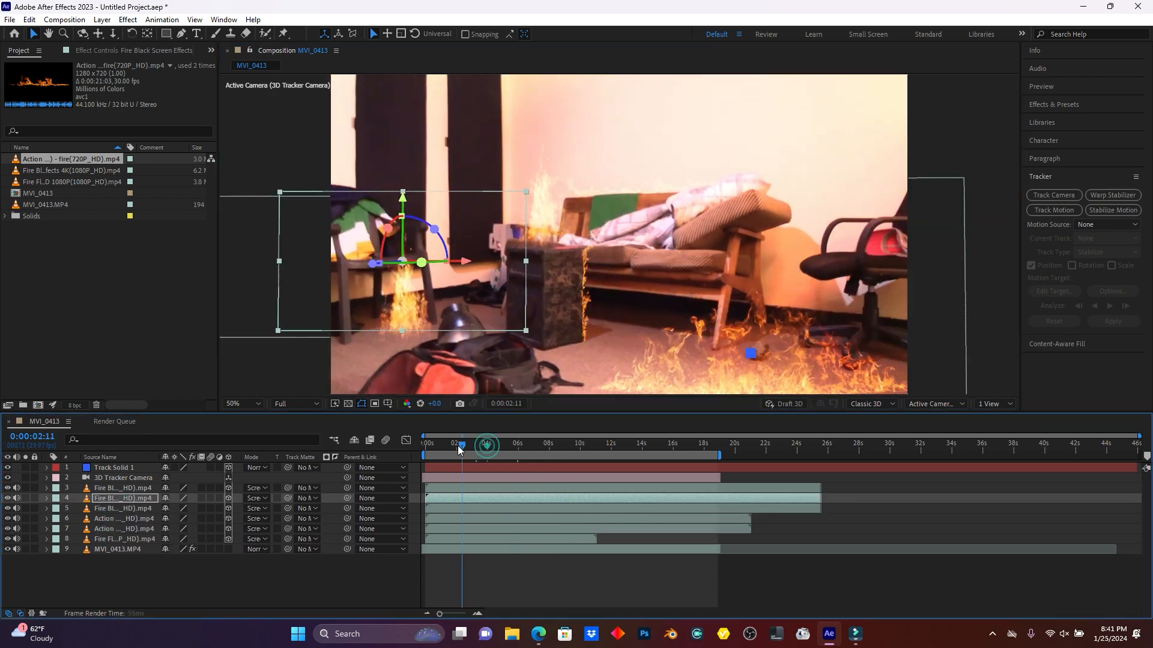
Import the Fire stock footage (720P_HD) clip, place it above the other fire layers and set its blending mode to Screen
{"action": "key", "text": "ctrl+i"}
{"action": "double_click", "coordinate": [526, 240]}
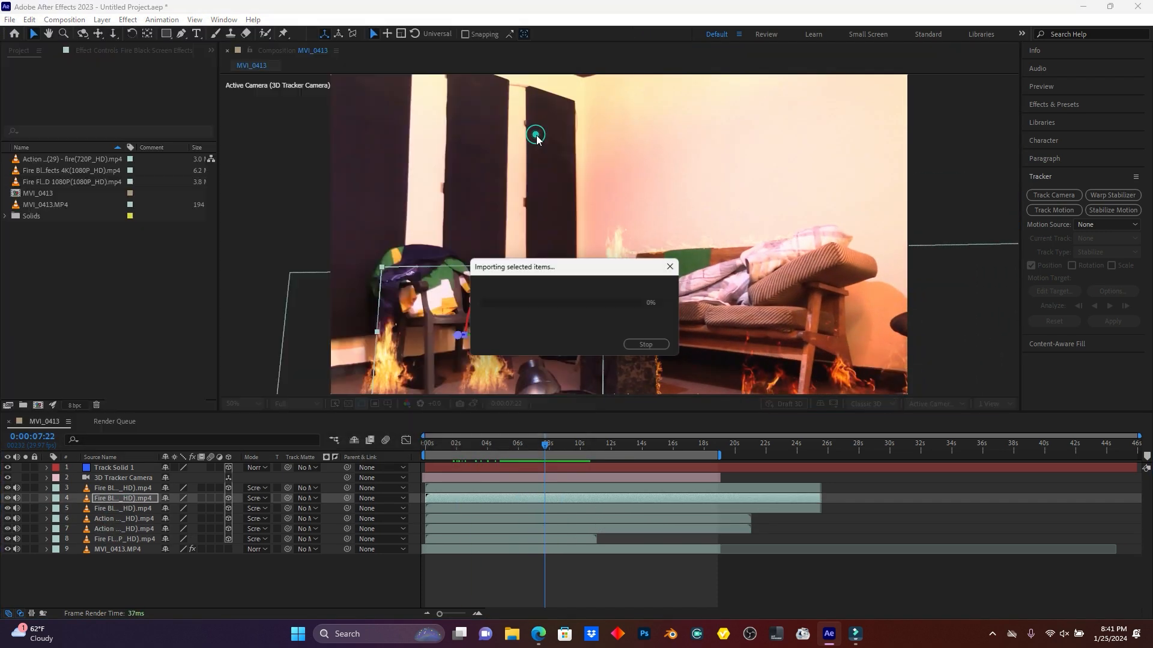
{"action": "left_click", "coordinate": [253, 487]}
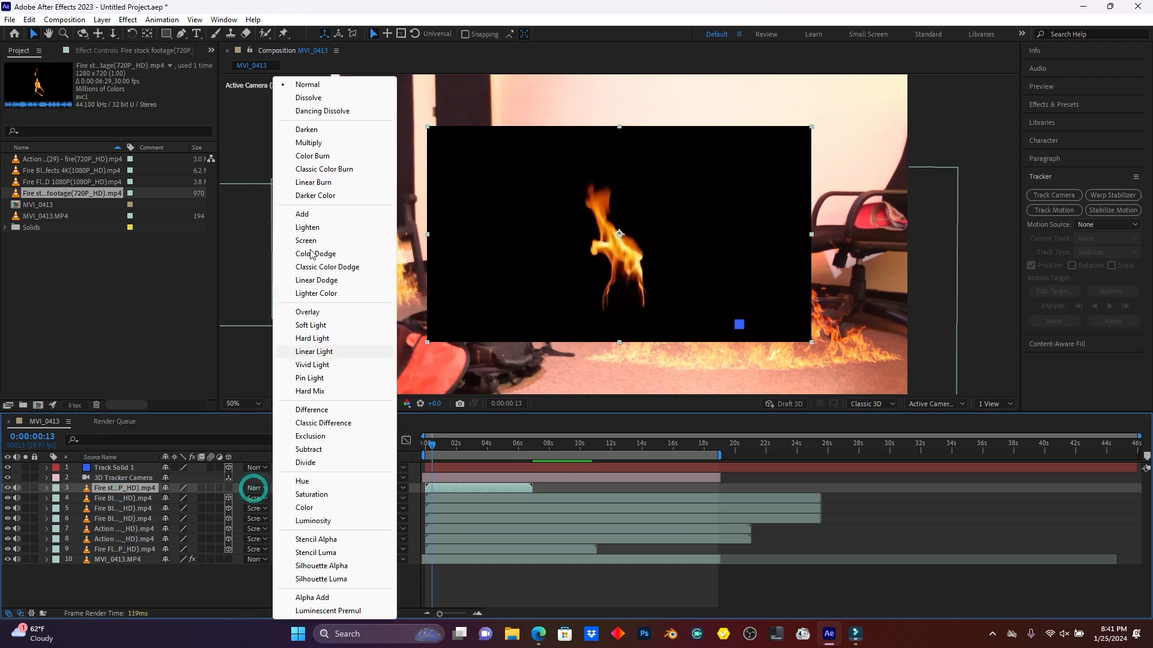
{"action": "left_click", "coordinate": [306, 241]}
Fit the Fire stock footage layer onto the office chair as a 3D layer and place a duplicate in front of the cabinet
{"action": "left_click_drag", "start_coordinate": [621, 250], "coordinate": [824, 204]}
{"action": "key", "text": "s"}
{"action": "left_click_drag", "start_coordinate": [179, 498], "coordinate": [156, 499]}
{"action": "left_click", "coordinate": [228, 488]}
{"action": "key", "text": "ctrl+d"}
{"action": "left_click_drag", "start_coordinate": [834, 221], "coordinate": [570, 308]}
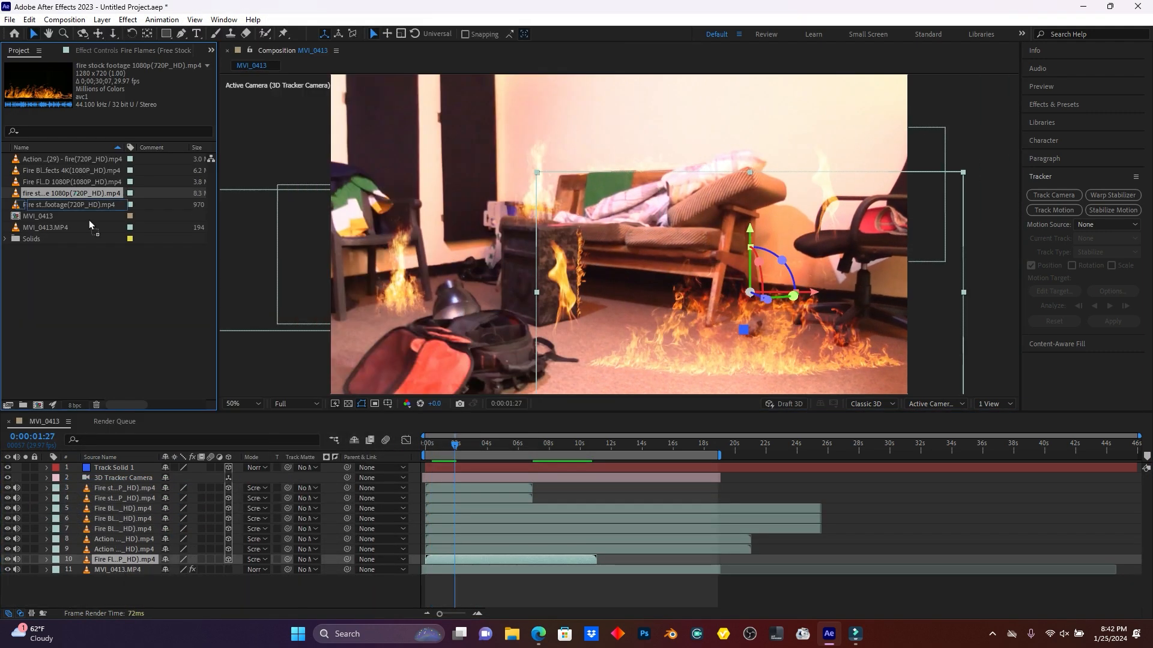
Add the fire stock footage 1080p clip above the other fire layers, resize it and position it over the bag
{"action": "left_click_drag", "start_coordinate": [89, 220], "coordinate": [564, 341]}
{"action": "key", "text": "s"}
{"action": "left_click_drag", "start_coordinate": [179, 499], "coordinate": [212, 497]}
{"action": "left_click_drag", "start_coordinate": [600, 252], "coordinate": [559, 343]}
Set the fire stock footage 1080p layer's blending mode to Screen, make it 3D and preview it
{"action": "left_click", "coordinate": [256, 488]}
{"action": "left_click", "coordinate": [305, 240]}
{"action": "left_click", "coordinate": [228, 488]}
{"action": "key", "text": "space"}
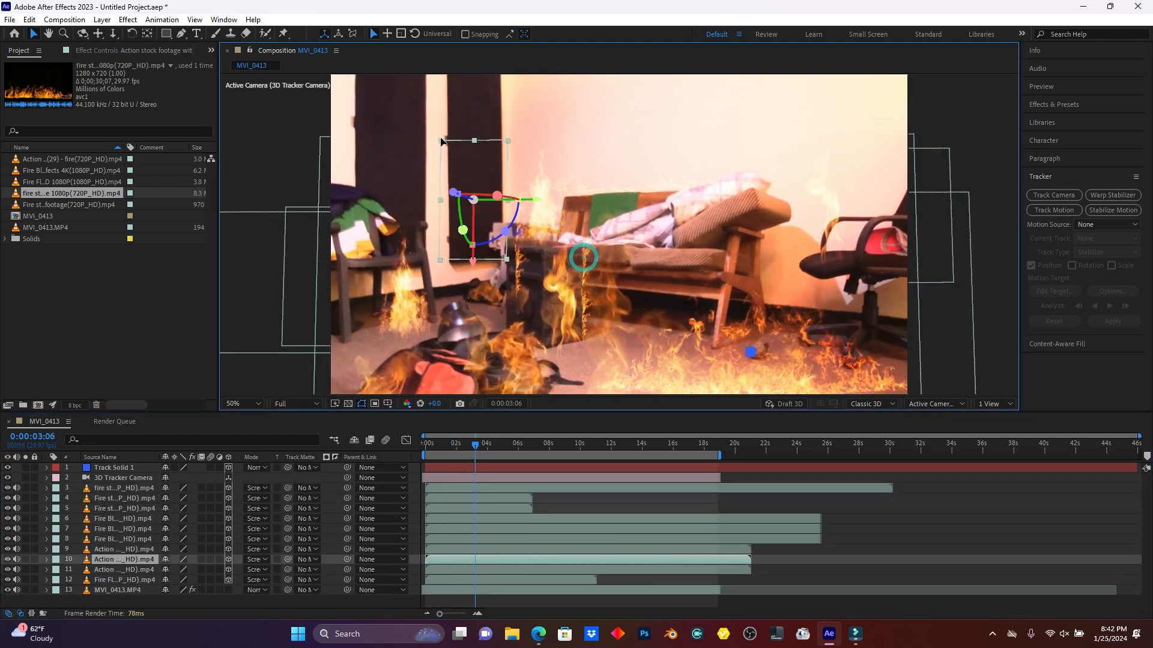
Align the Action stock footage copy along the middle dark wall panel's edge and add a duplicate shifted earlier in time
{"action": "left_click_drag", "start_coordinate": [549, 270], "coordinate": [555, 238]}
{"action": "left_click_drag", "start_coordinate": [192, 569], "coordinate": [181, 600]}
{"action": "key", "text": "r"}
{"action": "left_click_drag", "start_coordinate": [549, 253], "coordinate": [495, 210]}
{"action": "key", "text": "ctrl+d"}
{"action": "left_click_drag", "start_coordinate": [676, 559], "coordinate": [657, 559]}
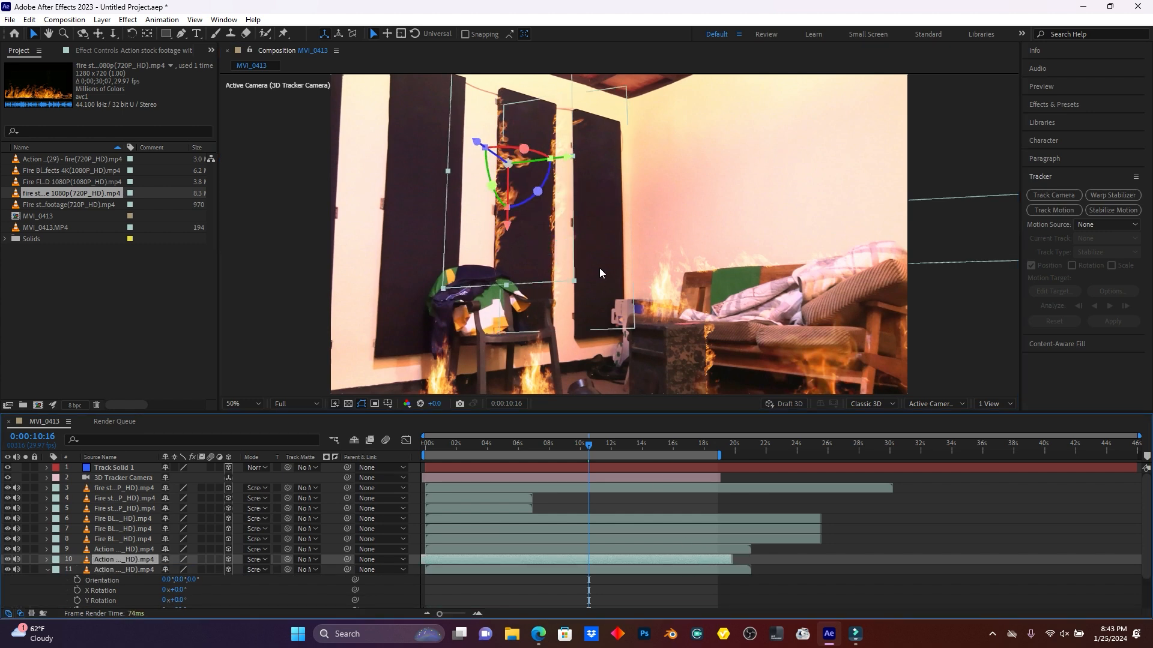
Play the composition from the start to check all the fires, stopping at 0:00:04:24
{"action": "left_click_drag", "start_coordinate": [589, 446], "coordinate": [426, 445]}
{"action": "key", "text": "space"}
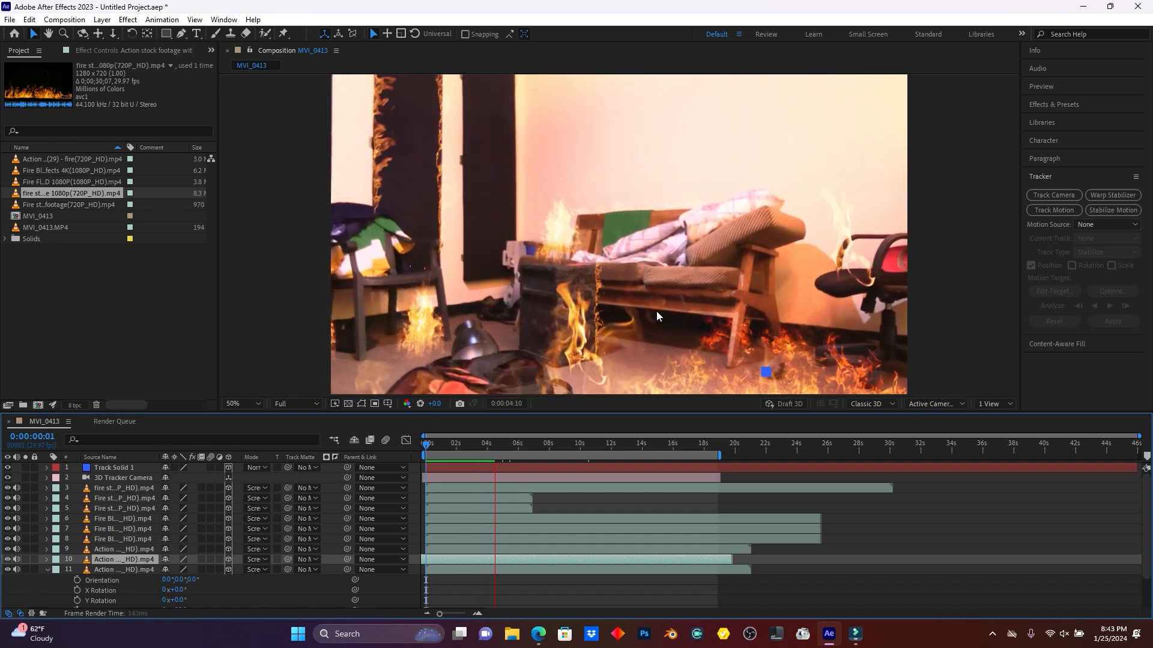
{"action": "key", "text": "space"}
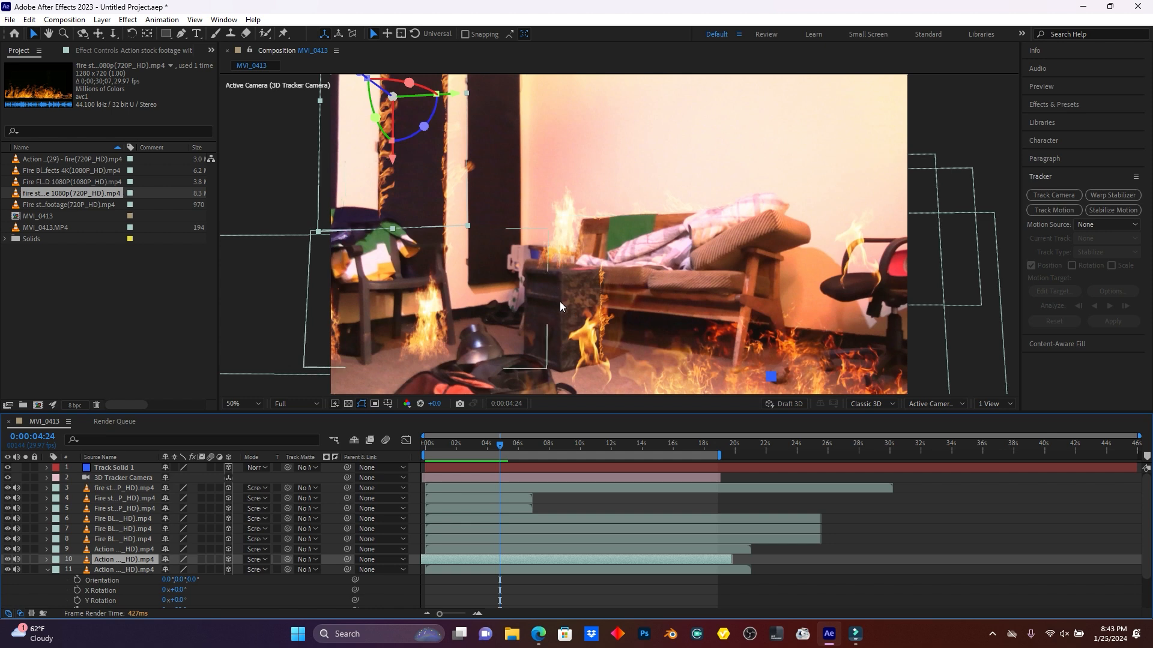
Import the 4K Fog Overlay clip and place it directly above the fire layers with its blending mode set to Screen
{"action": "left_click", "coordinate": [83, 300]}
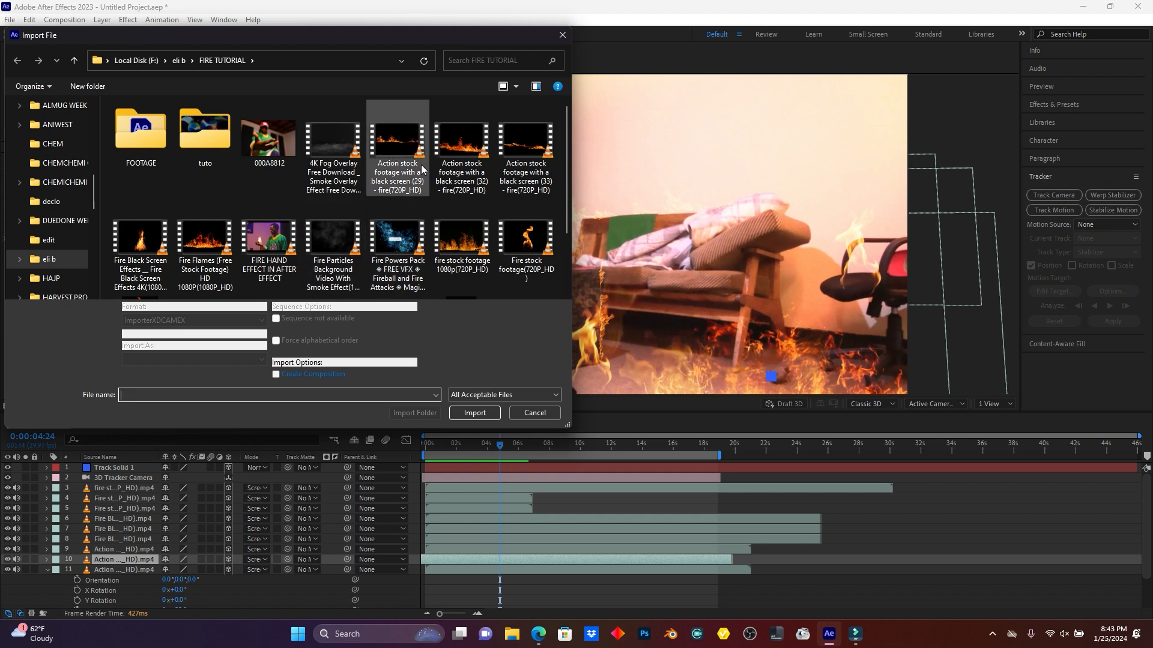
{"action": "double_click", "coordinate": [344, 132]}
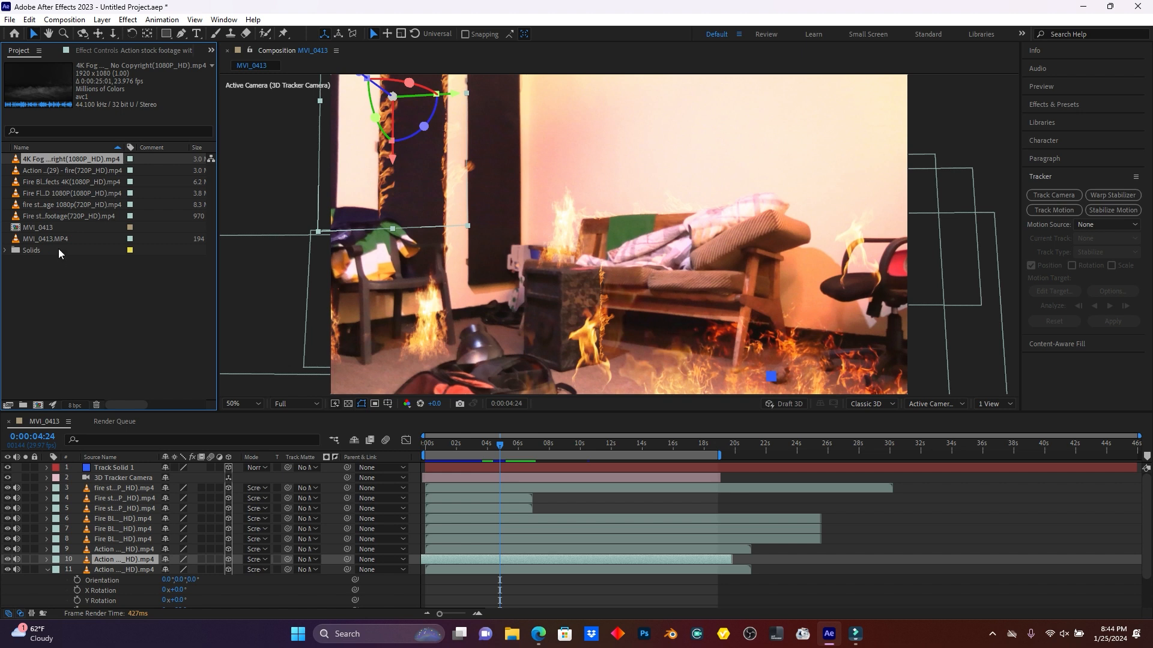
{"action": "left_click_drag", "start_coordinate": [51, 159], "coordinate": [96, 488]}
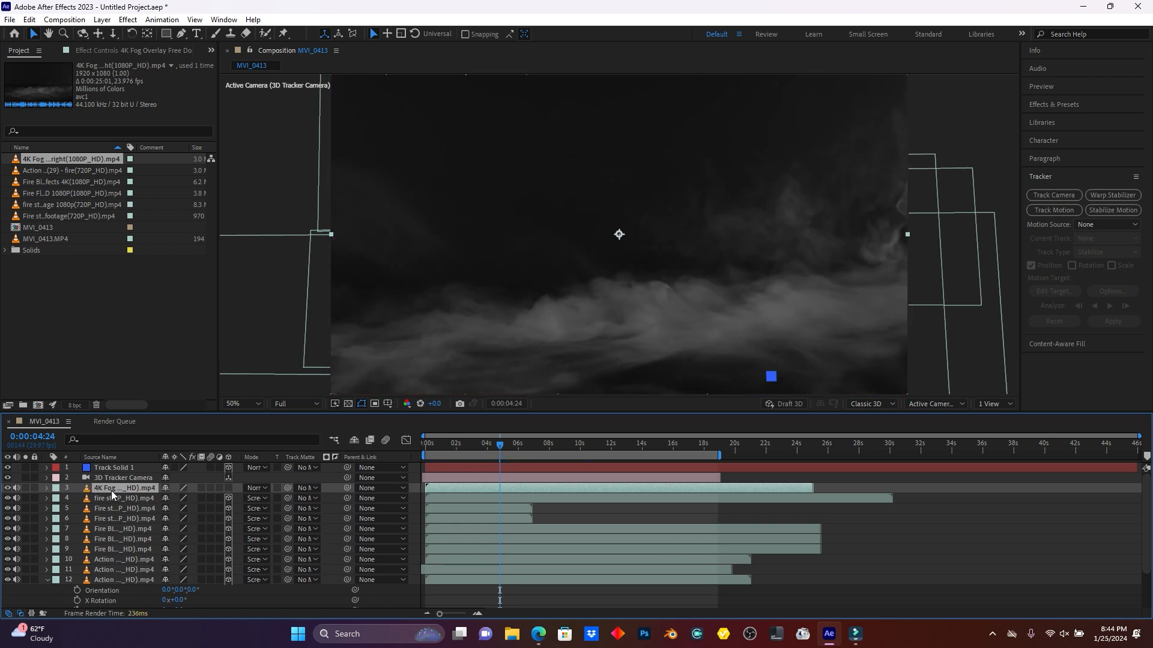
{"action": "left_click", "coordinate": [114, 489]}
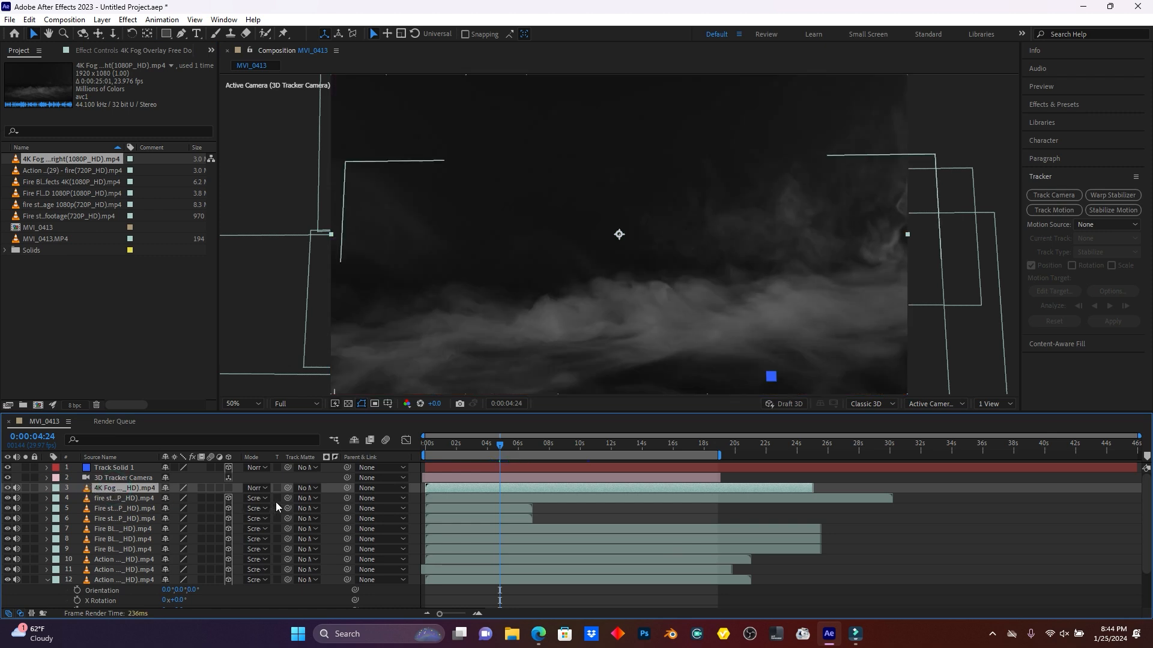
{"action": "left_click", "coordinate": [254, 487]}
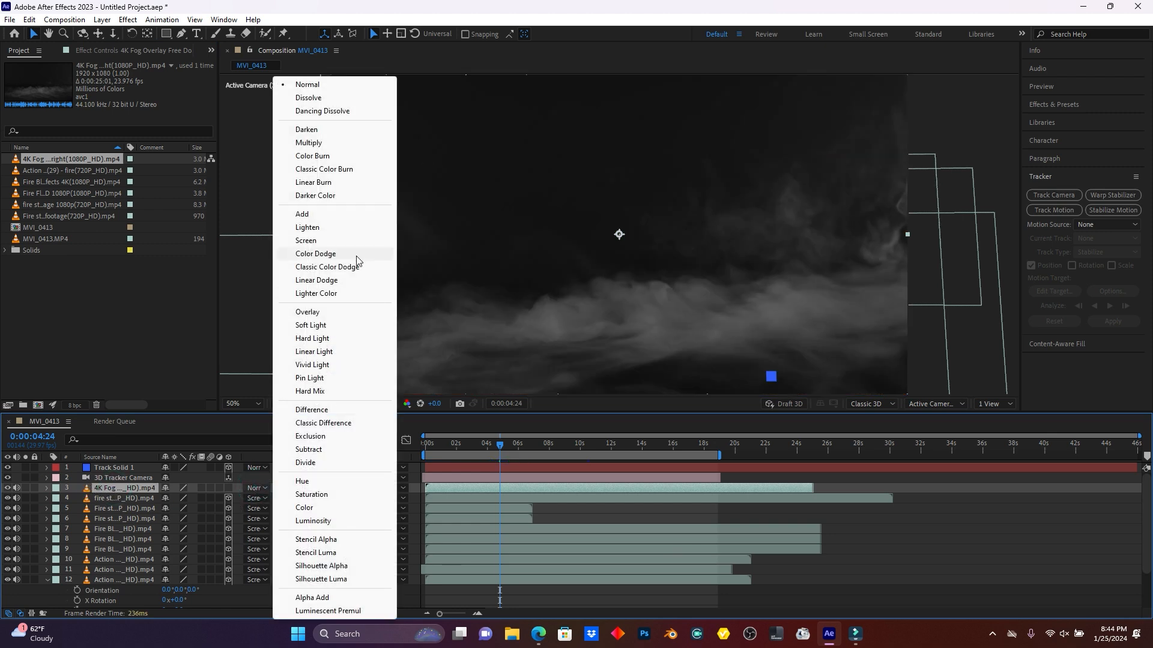
{"action": "left_click", "coordinate": [315, 241]}
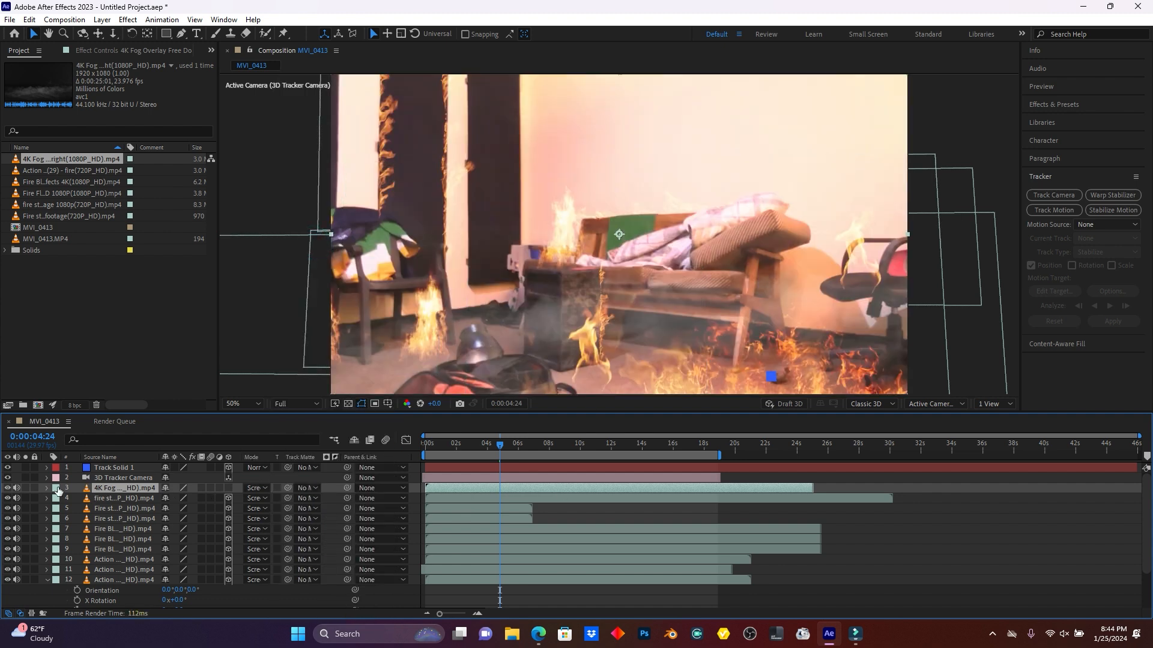
Scale the 4K Fog Overlay layer to 281%, make it 3D and reposition it to cover the whole room
{"action": "key", "text": "s"}
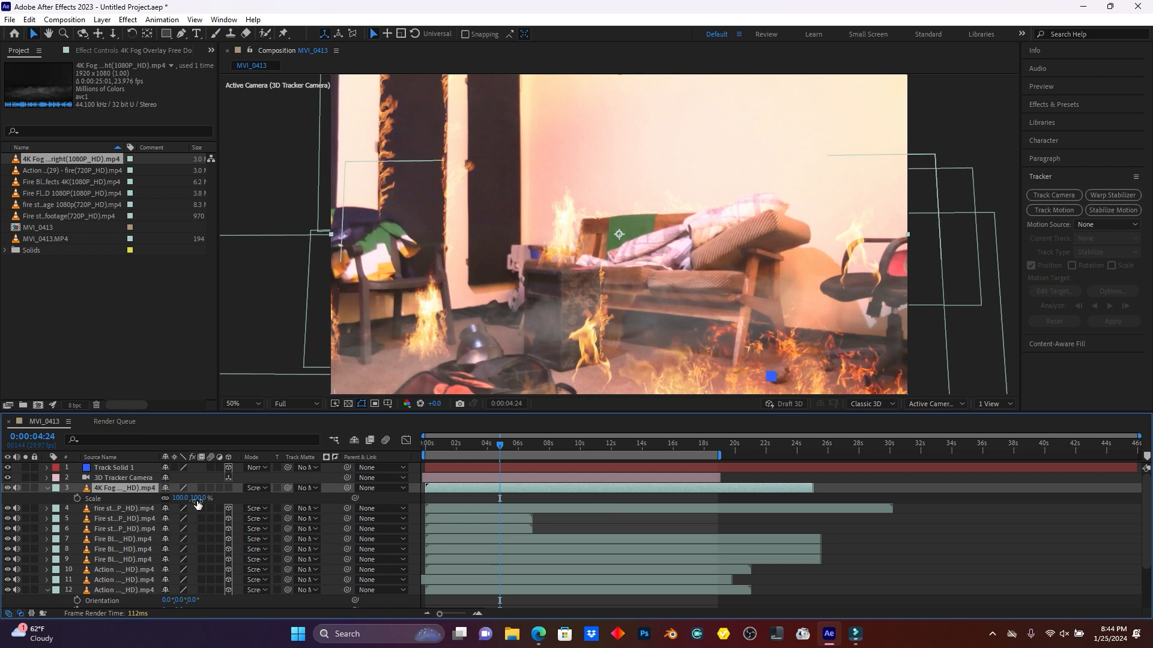
{"action": "left_click_drag", "start_coordinate": [176, 501], "coordinate": [212, 501]}
{"action": "scroll", "coordinate": [543, 237], "scroll_direction": "down", "scroll_amount": 4}
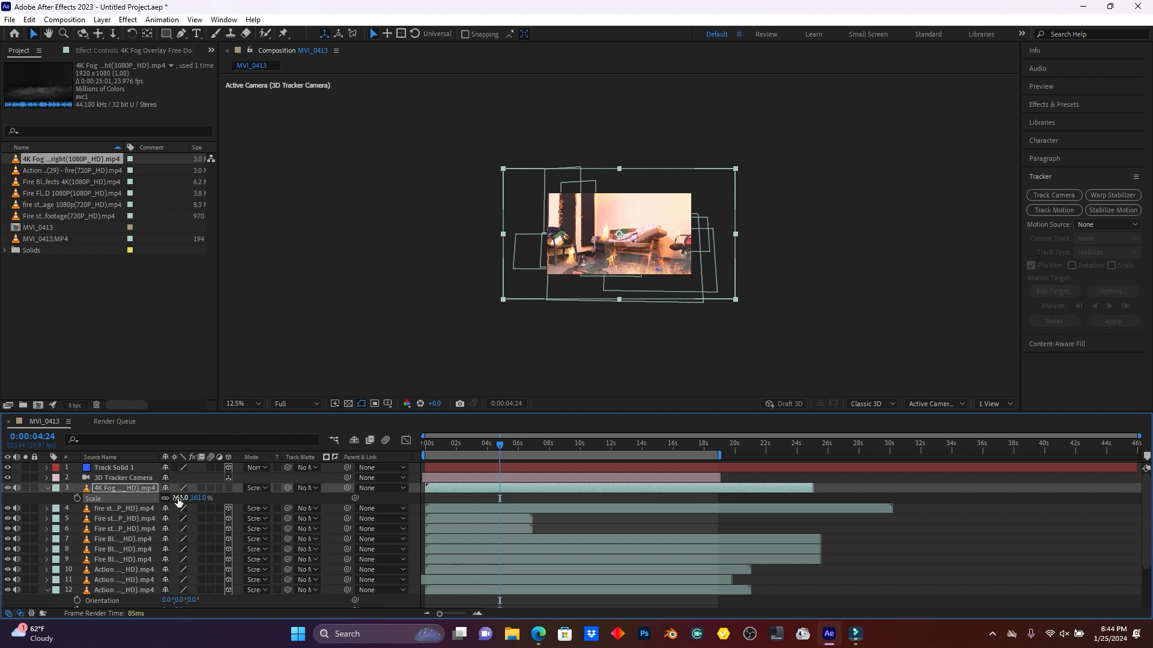
{"action": "left_click_drag", "start_coordinate": [187, 498], "coordinate": [252, 481]}
{"action": "left_click_drag", "start_coordinate": [551, 328], "coordinate": [543, 275]}
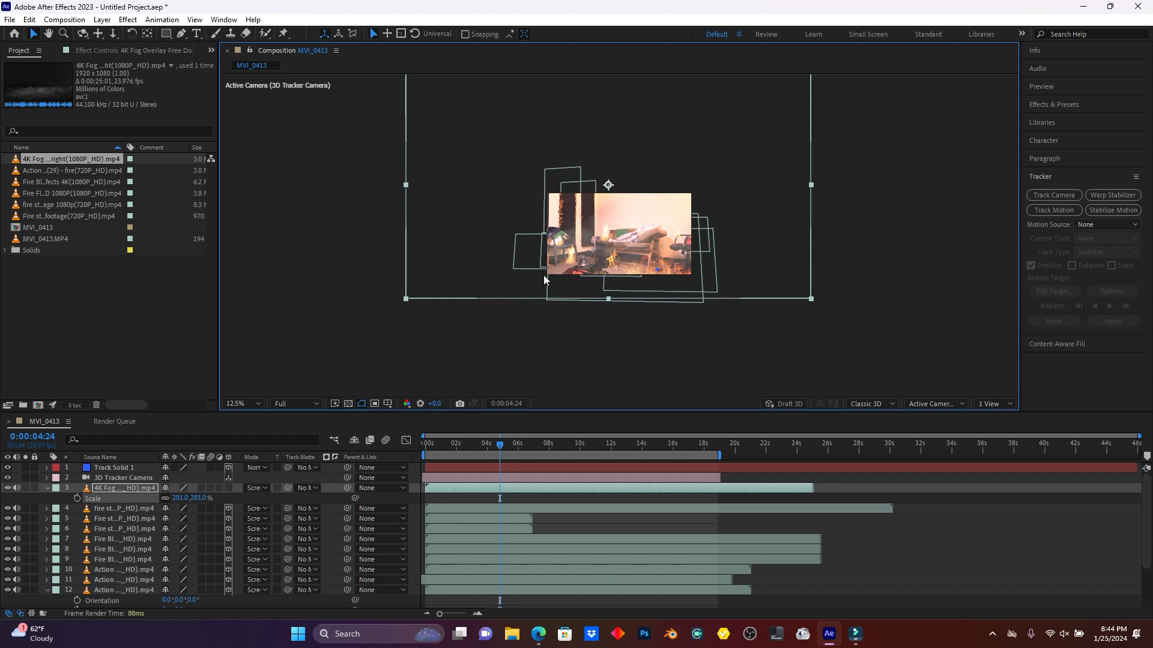
{"action": "left_click", "coordinate": [227, 488]}
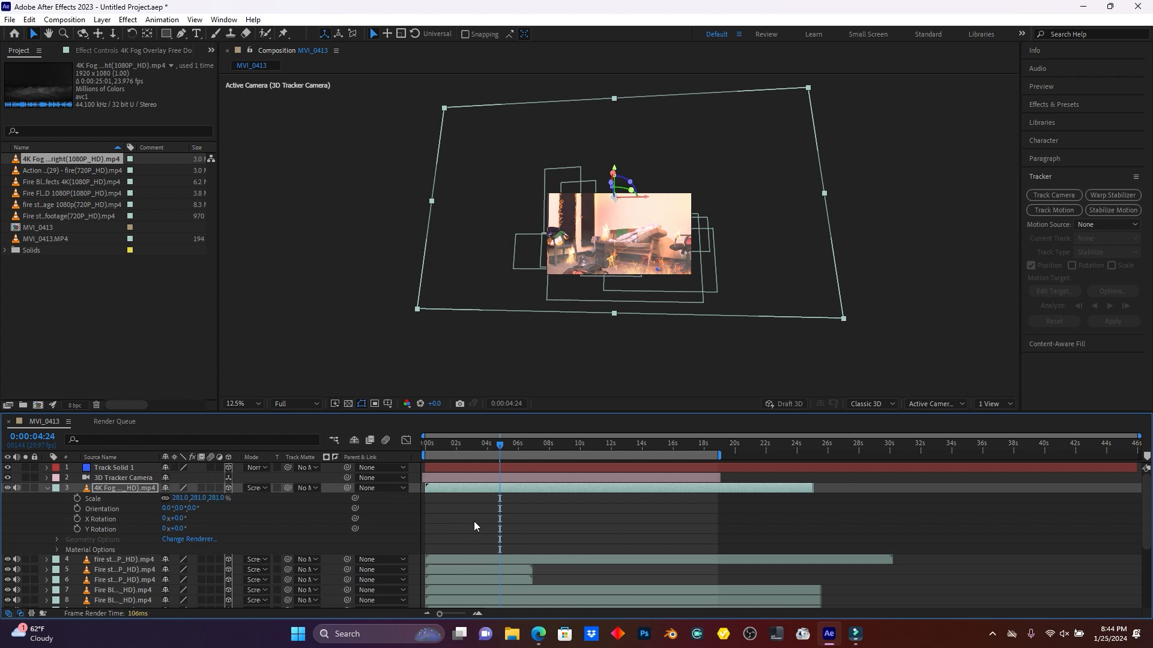
{"action": "left_click_drag", "start_coordinate": [760, 278], "coordinate": [681, 269]}
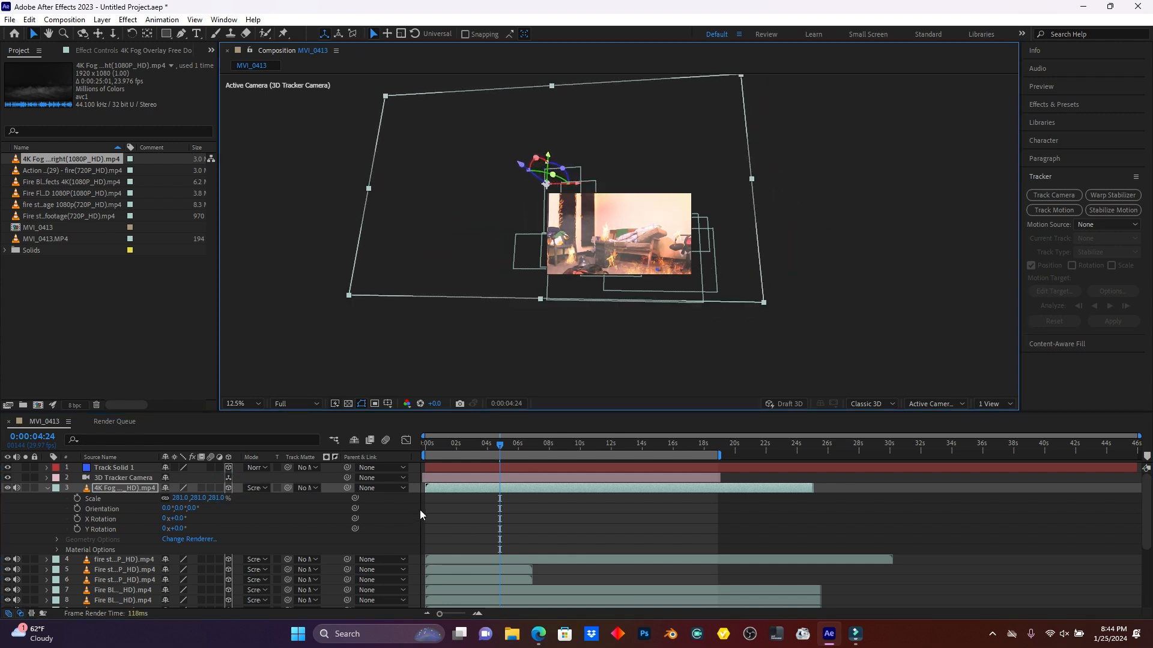
Play the composition from 0:00:00:28 to check how the fog follows the camera movement
{"action": "left_click_drag", "start_coordinate": [450, 446], "coordinate": [440, 447]}
{"action": "scroll", "coordinate": [660, 216], "scroll_direction": "up", "scroll_amount": 1}
{"action": "key", "text": "space"}
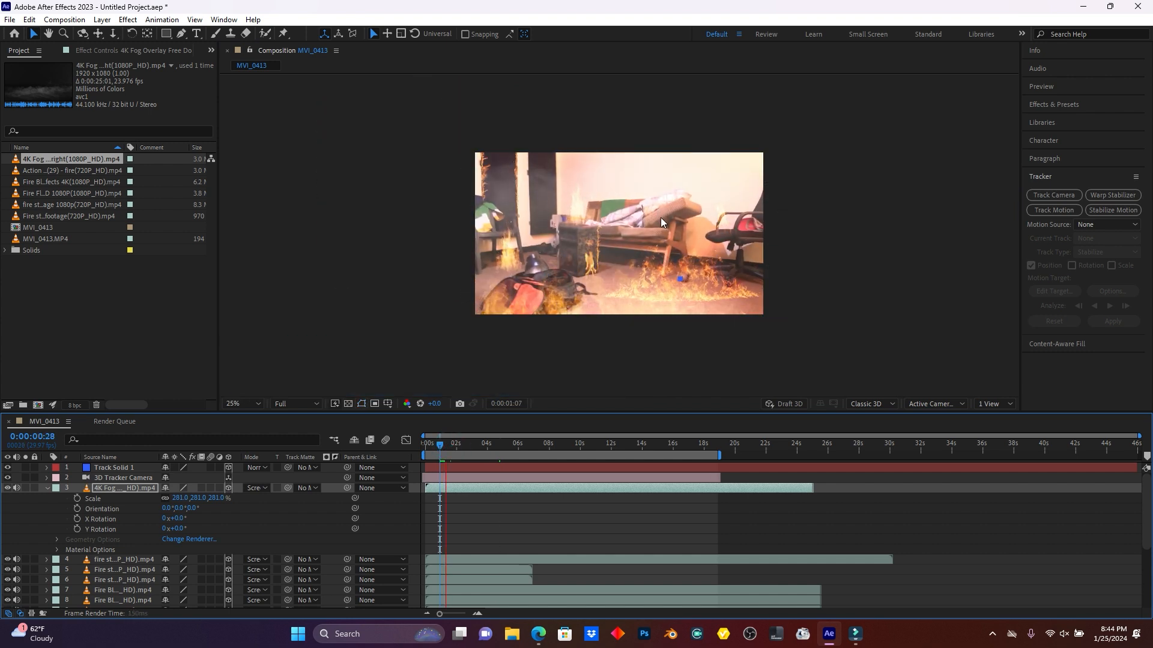